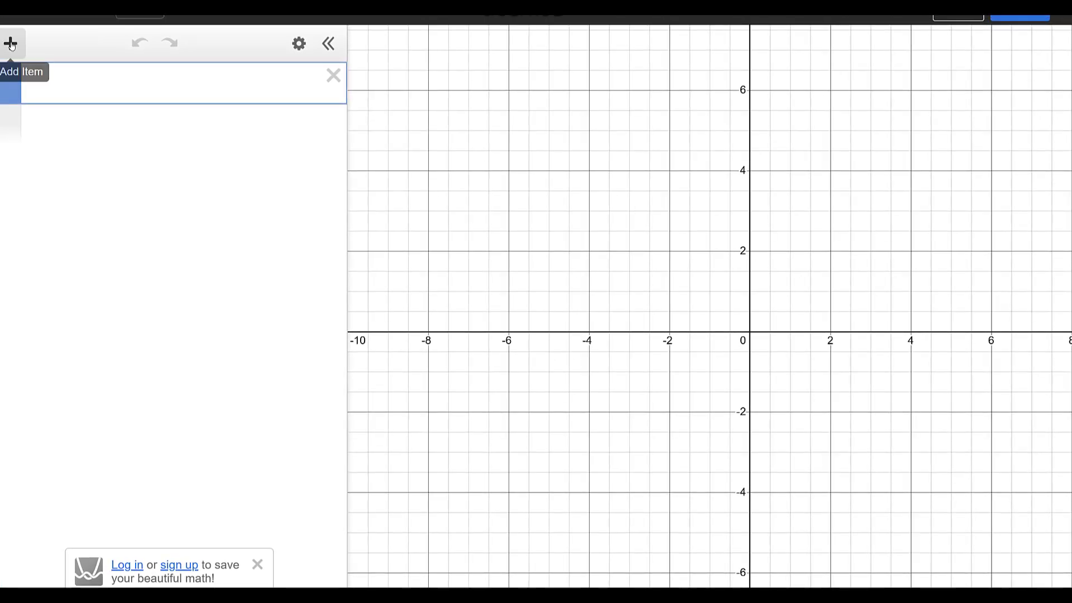
Add a table and fill its x₁ column with 0, 10, 20, 30, 40 and 50.
{"action": "left_click", "coordinate": [11, 44]}
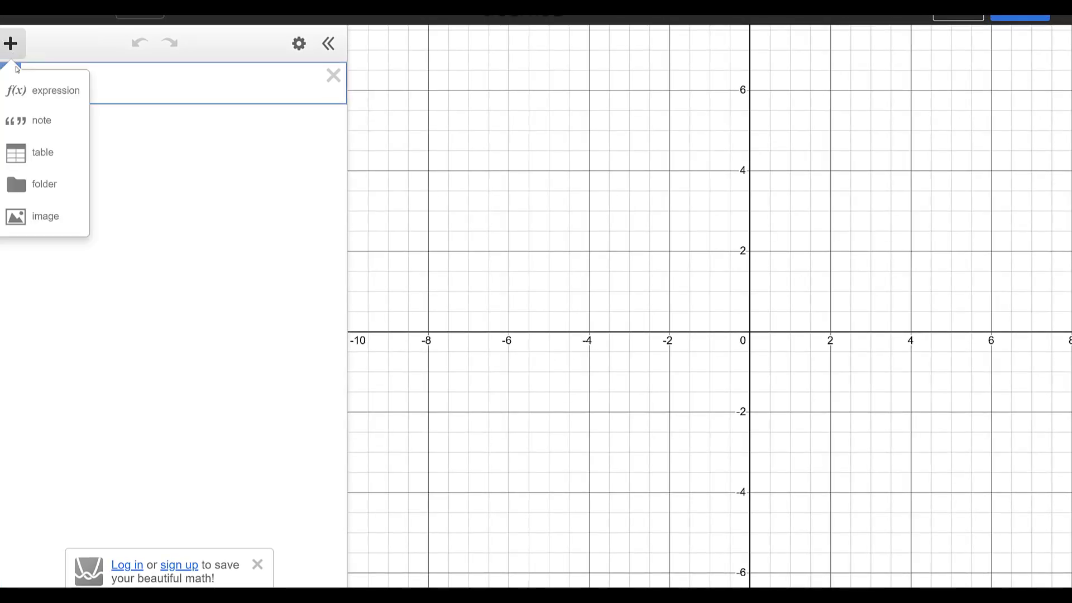
{"action": "left_click", "coordinate": [44, 152]}
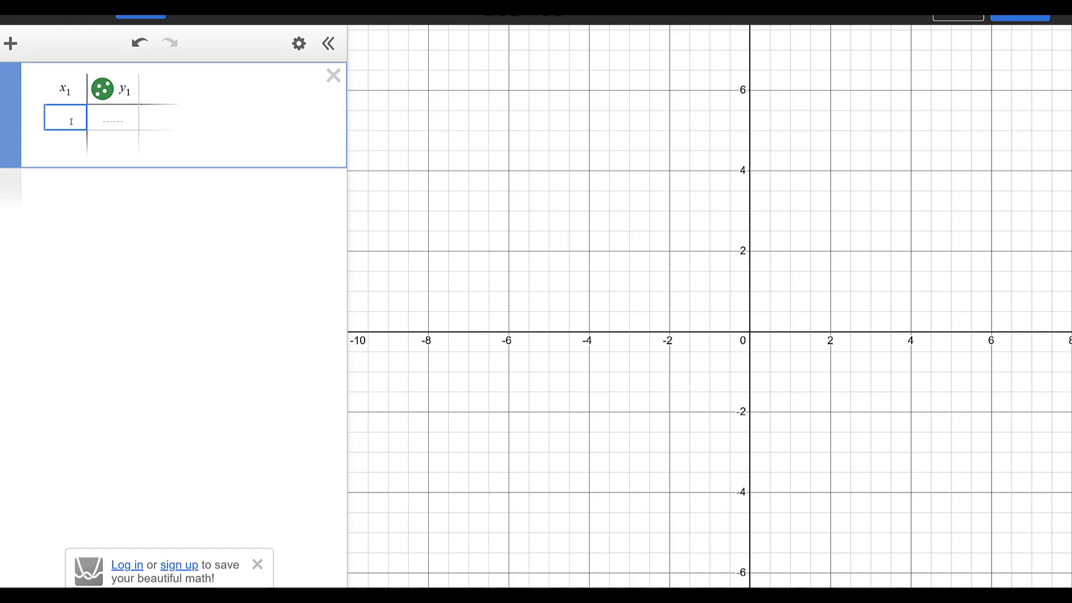
{"action": "type", "text": "0"}
{"action": "key", "text": "Return"}
{"action": "type", "text": "10"}
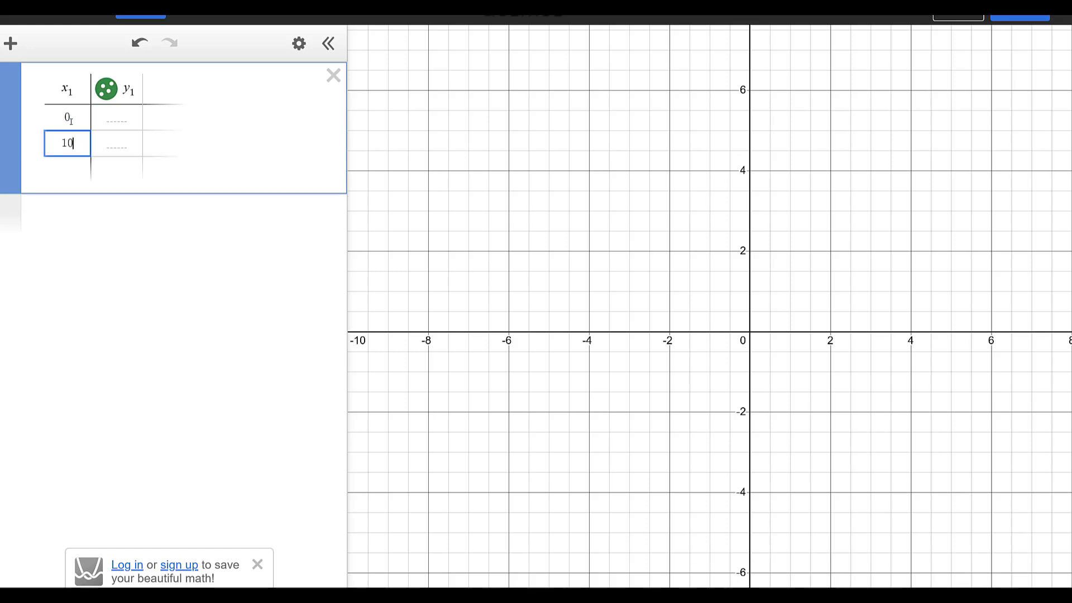
{"action": "key", "text": "Return"}
{"action": "type", "text": "2"}
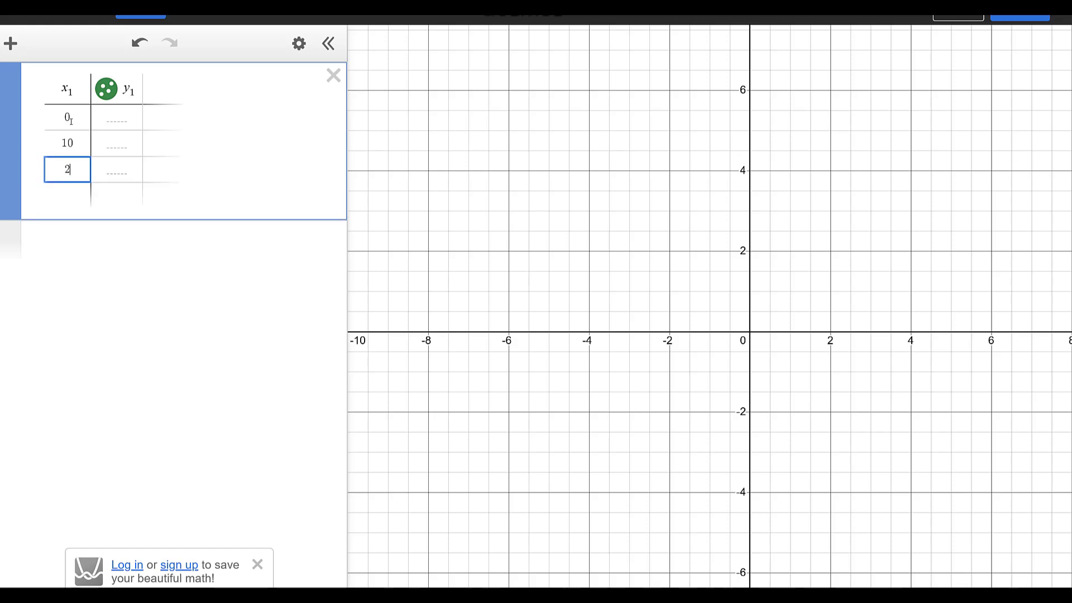
{"action": "type", "text": "0"}
{"action": "key", "text": "Return"}
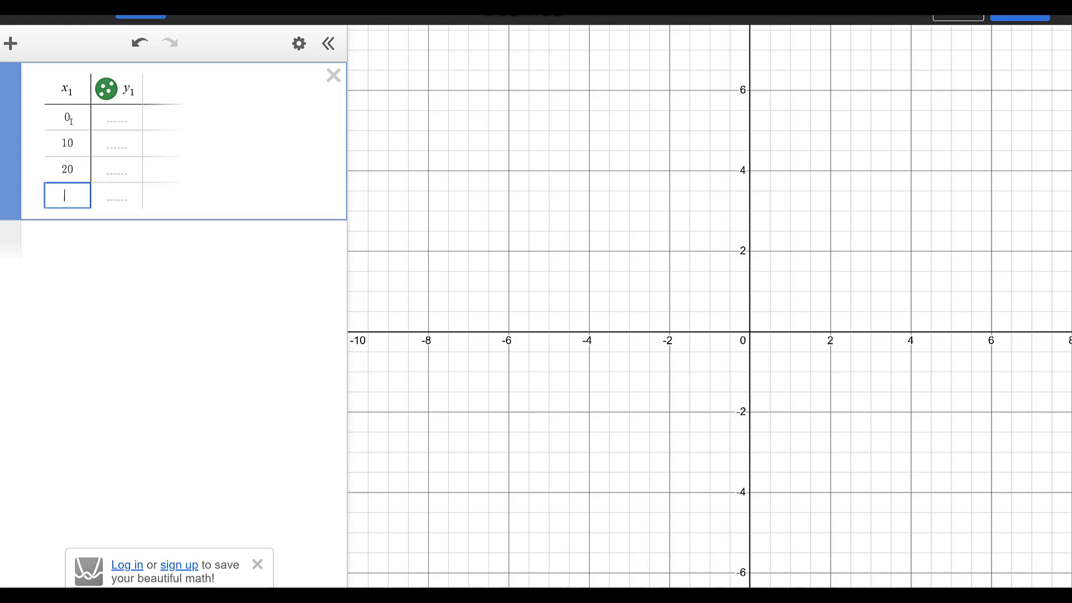
{"action": "type", "text": "30"}
{"action": "key", "text": "Return"}
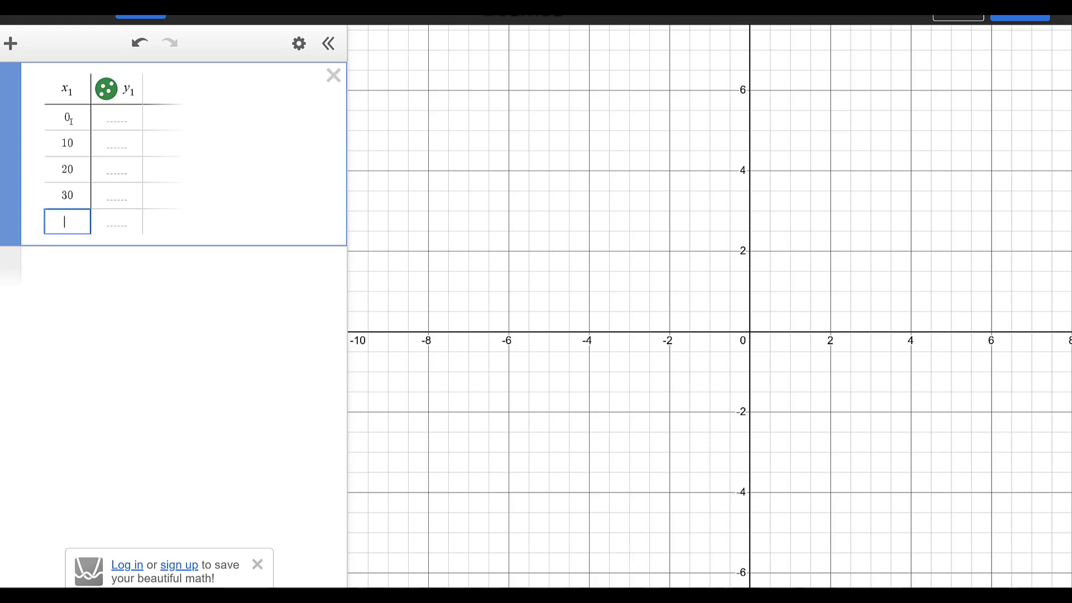
{"action": "type", "text": "40"}
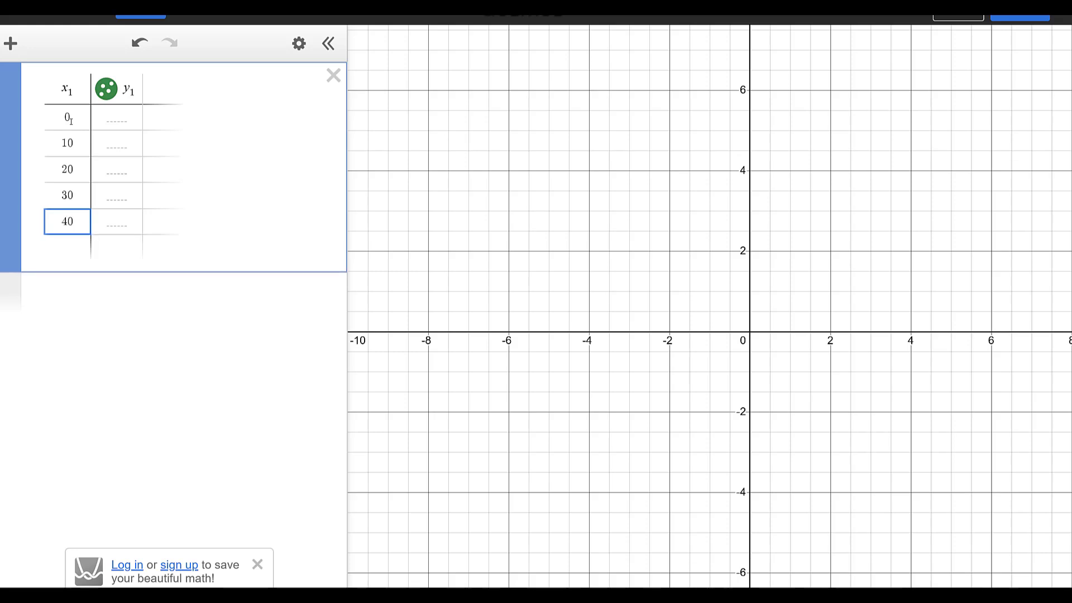
{"action": "key", "text": "Return"}
{"action": "type", "text": "50"}
Fill the table's y₁ column, starting at x₁ = 0, with 8100, 4200, 3580, 2927, 1582 and 894.
{"action": "key", "text": "Right"}
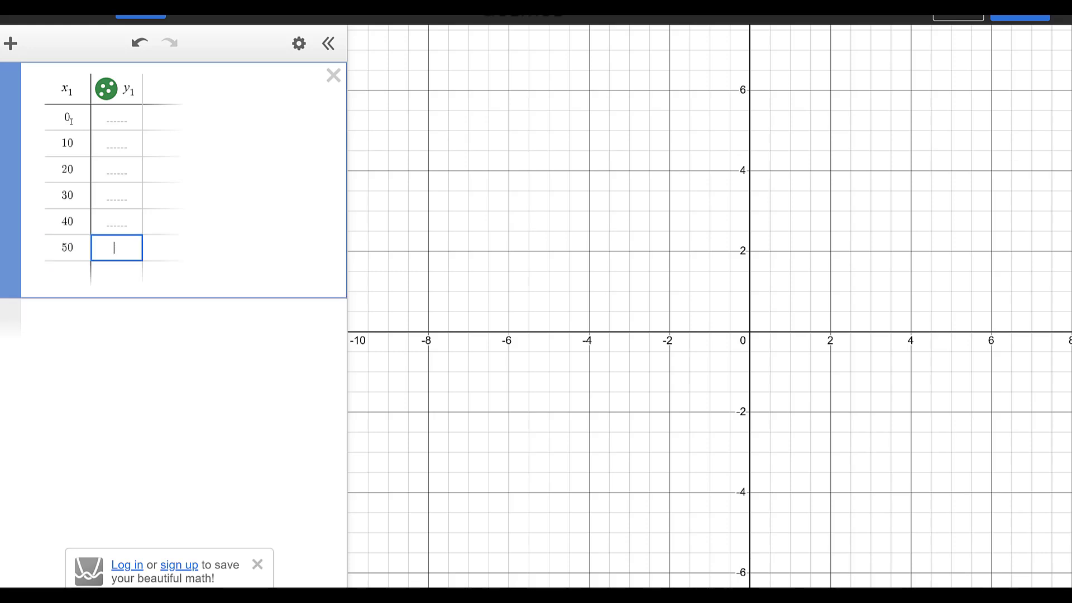
{"action": "key", "text": "Up"}
{"action": "key", "text": "Up"}
{"action": "key", "text": "Up"}
{"action": "key", "text": "Up"}
{"action": "key", "text": "Up"}
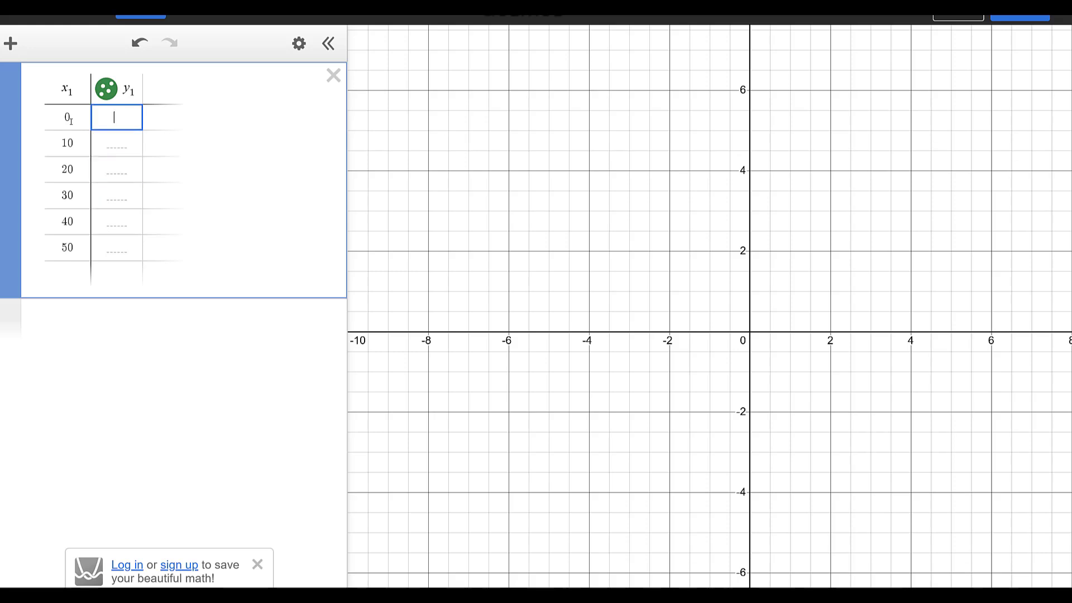
{"action": "type", "text": "8100"}
{"action": "key", "text": "Return"}
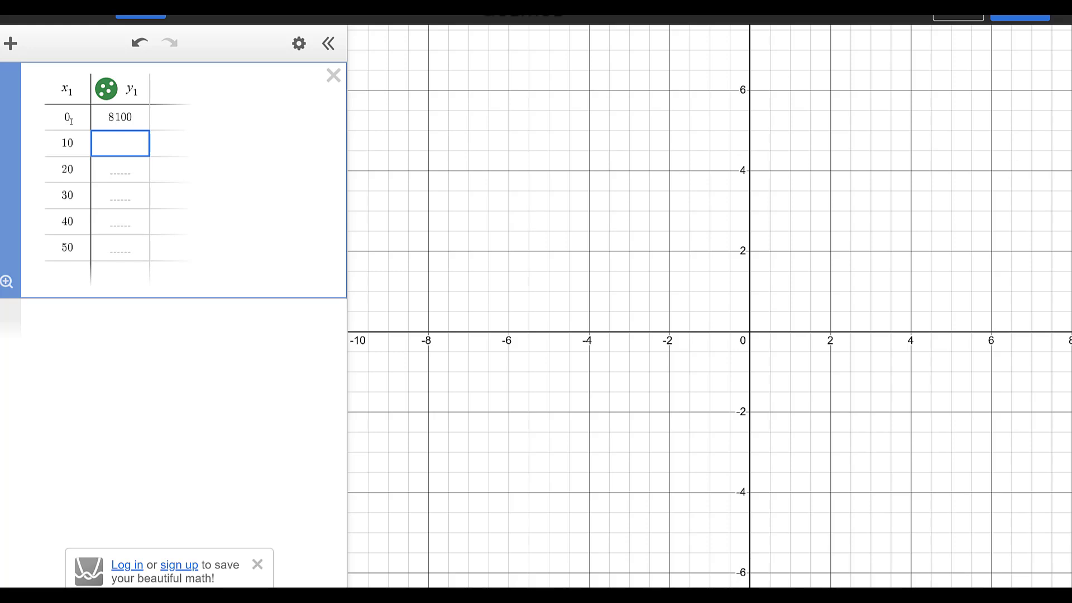
{"action": "type", "text": "4200"}
{"action": "key", "text": "Return"}
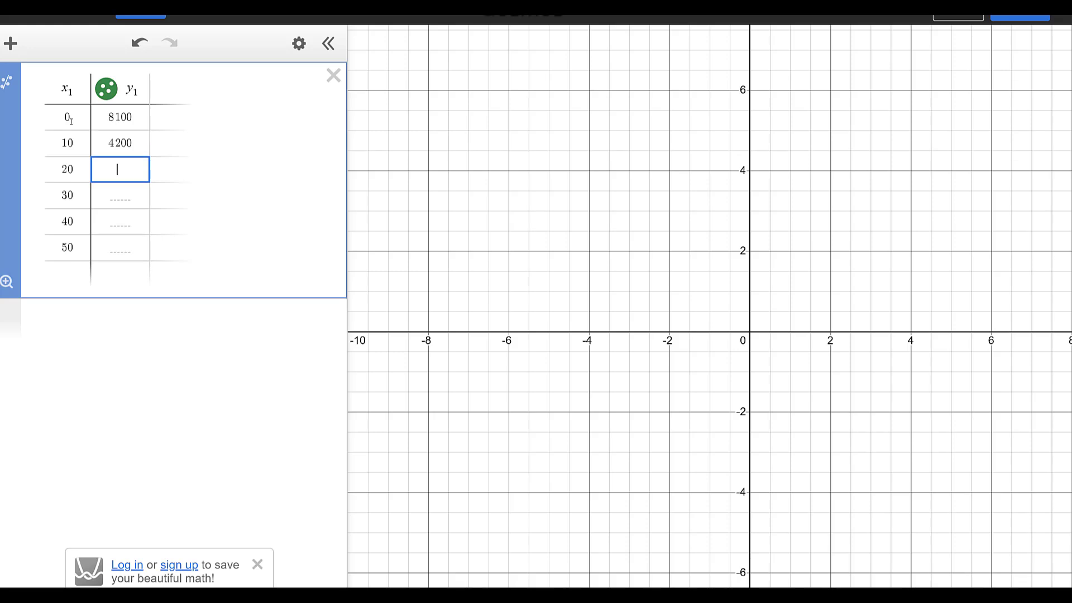
{"action": "type", "text": "3580"}
{"action": "key", "text": "Return"}
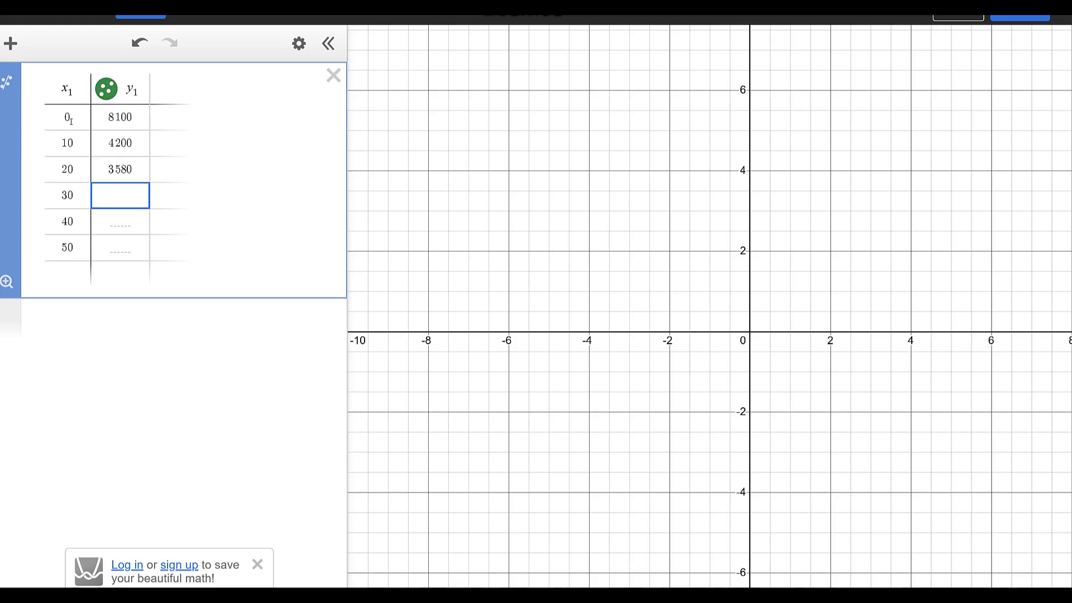
{"action": "type", "text": "2927"}
{"action": "key", "text": "Return"}
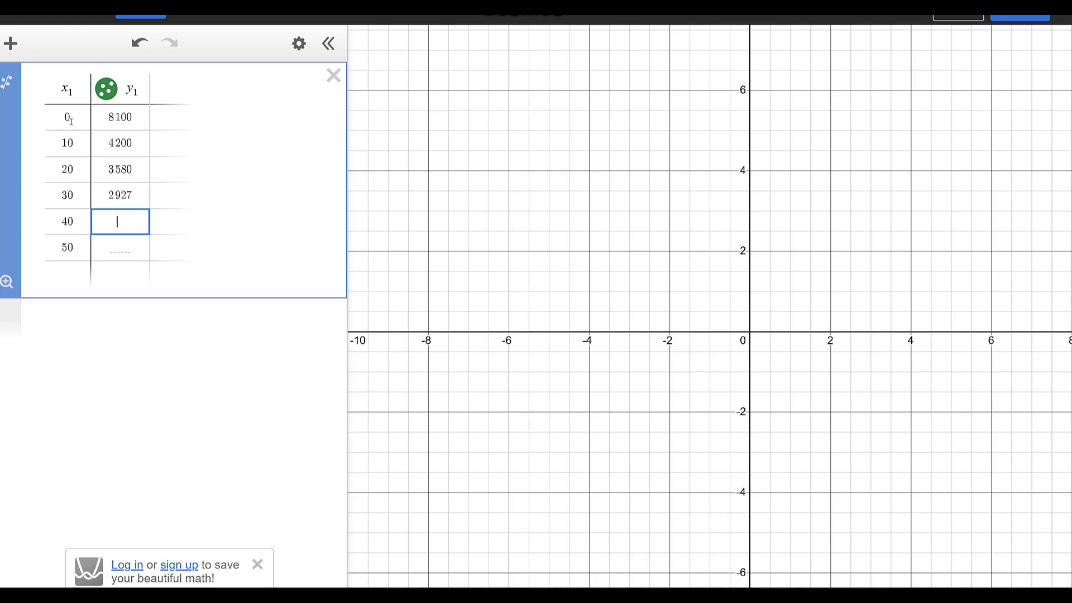
{"action": "type", "text": "1582"}
{"action": "key", "text": "Return"}
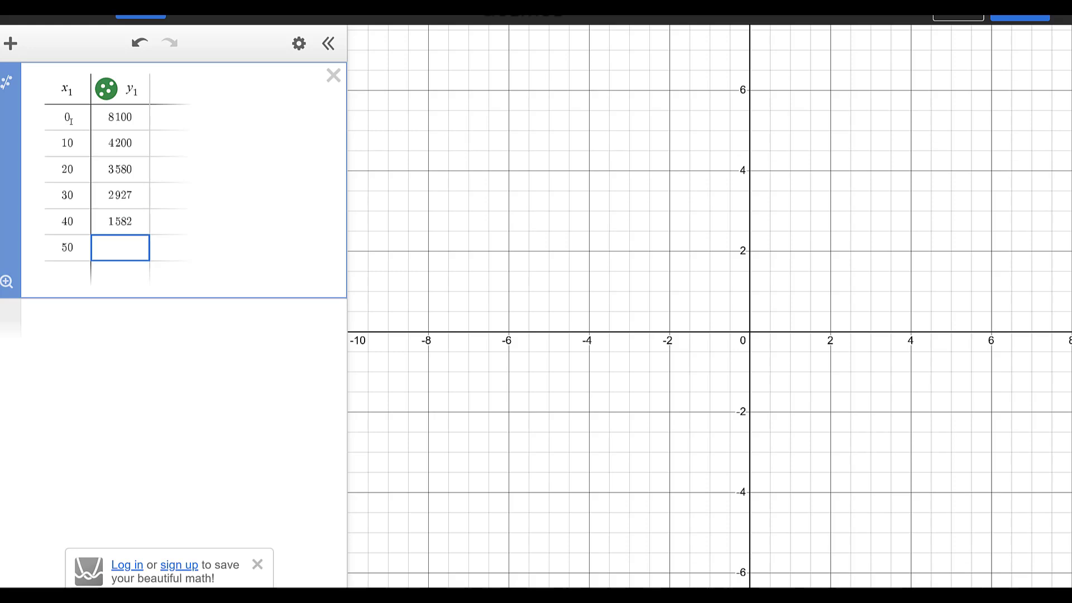
{"action": "type", "text": "894"}
{"action": "key", "text": "Return"}
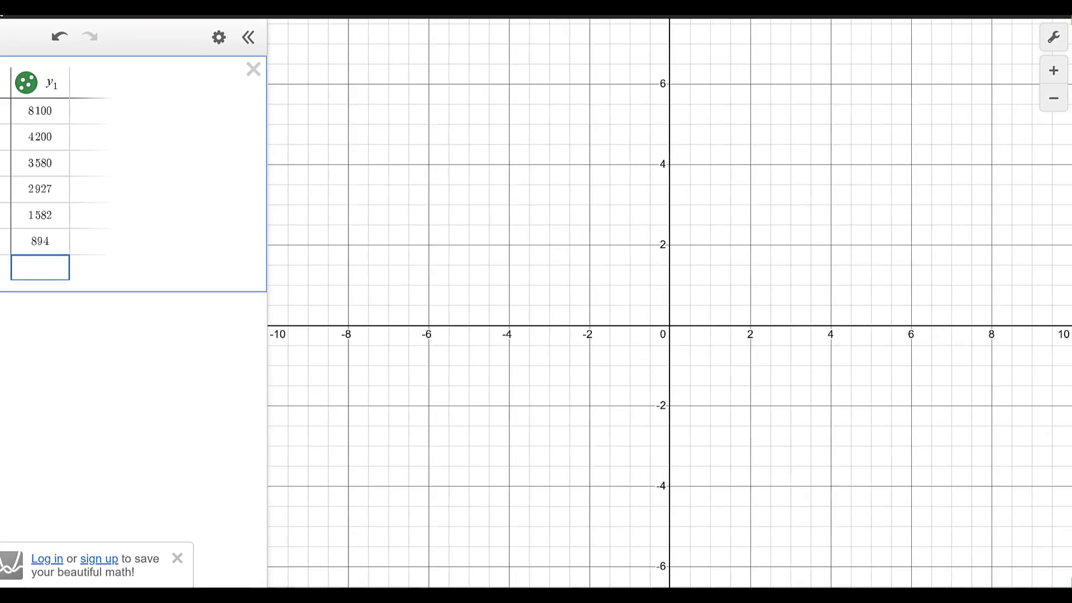
Set the graph's x-axis range from -10 to 60.
{"action": "left_click", "coordinate": [1053, 38]}
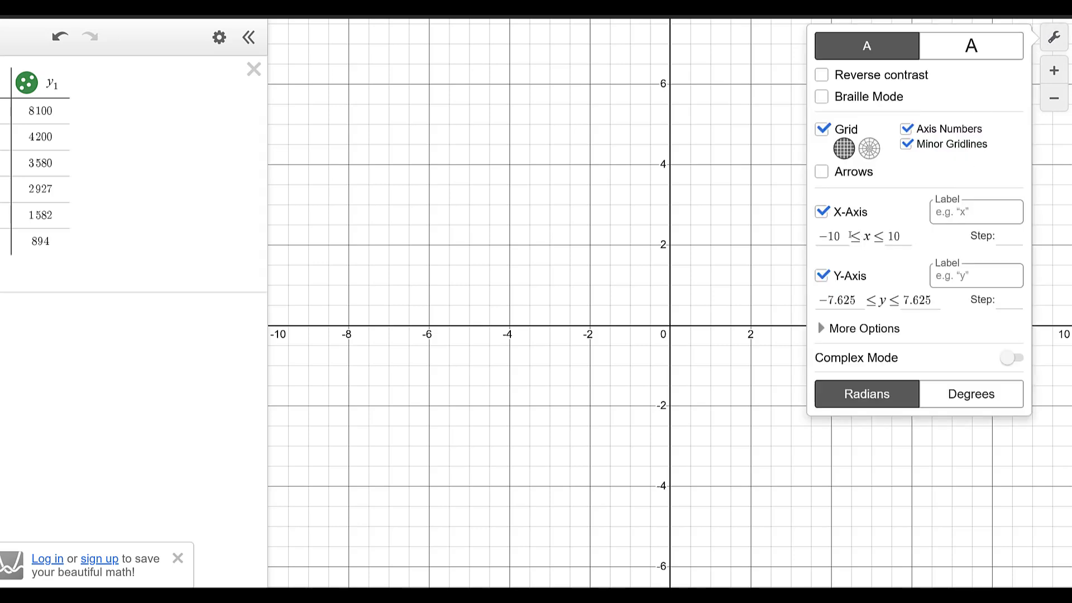
{"action": "left_click_drag", "start_coordinate": [840, 237], "coordinate": [820, 239]}
{"action": "type", "text": "-1"}
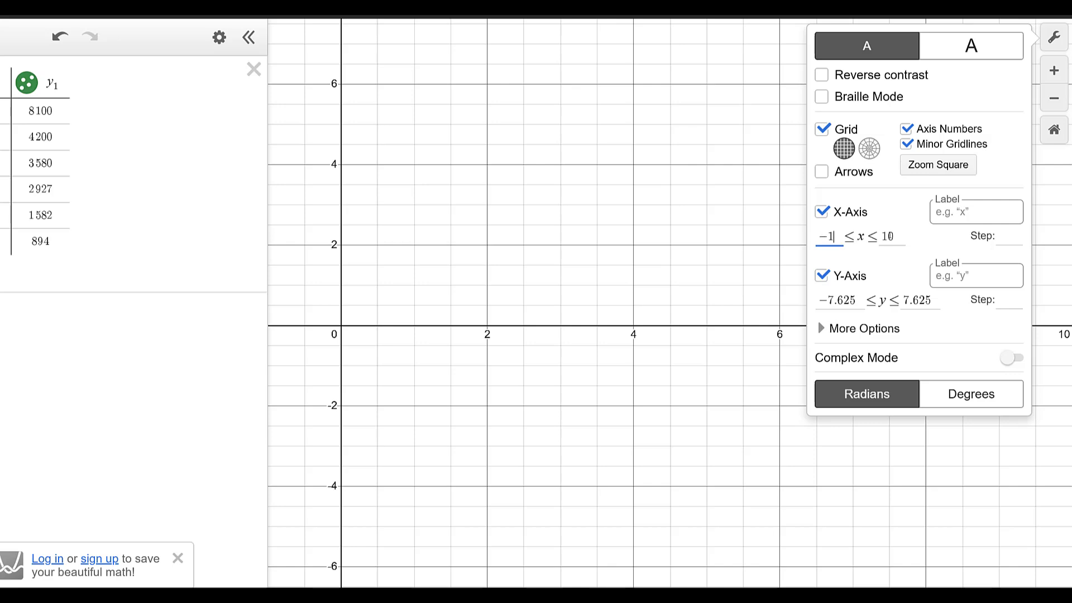
{"action": "type", "text": "0"}
{"action": "double_click", "coordinate": [892, 237]}
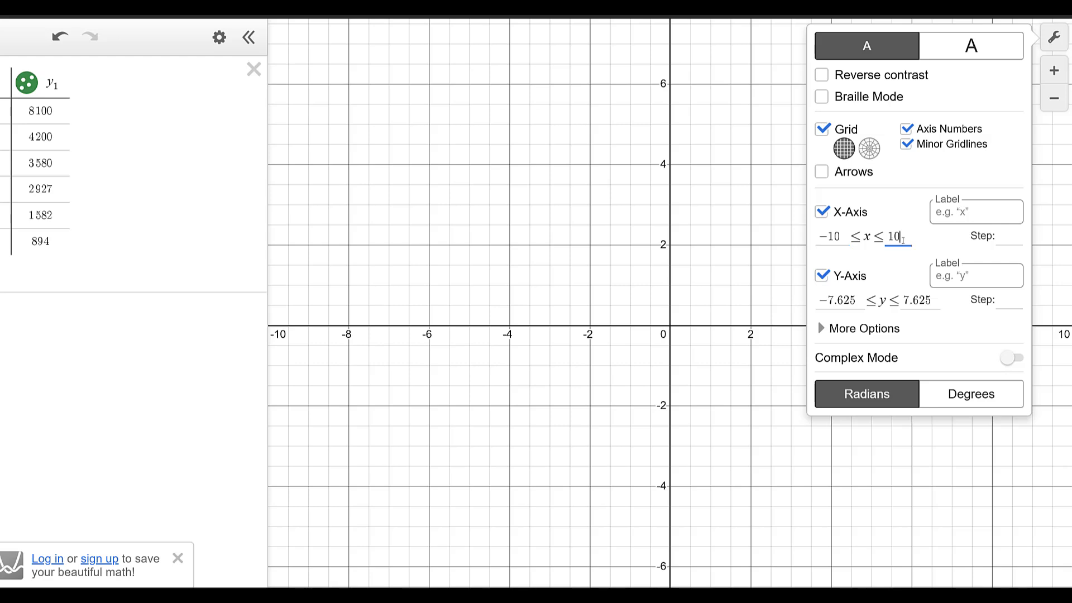
{"action": "type", "text": "60"}
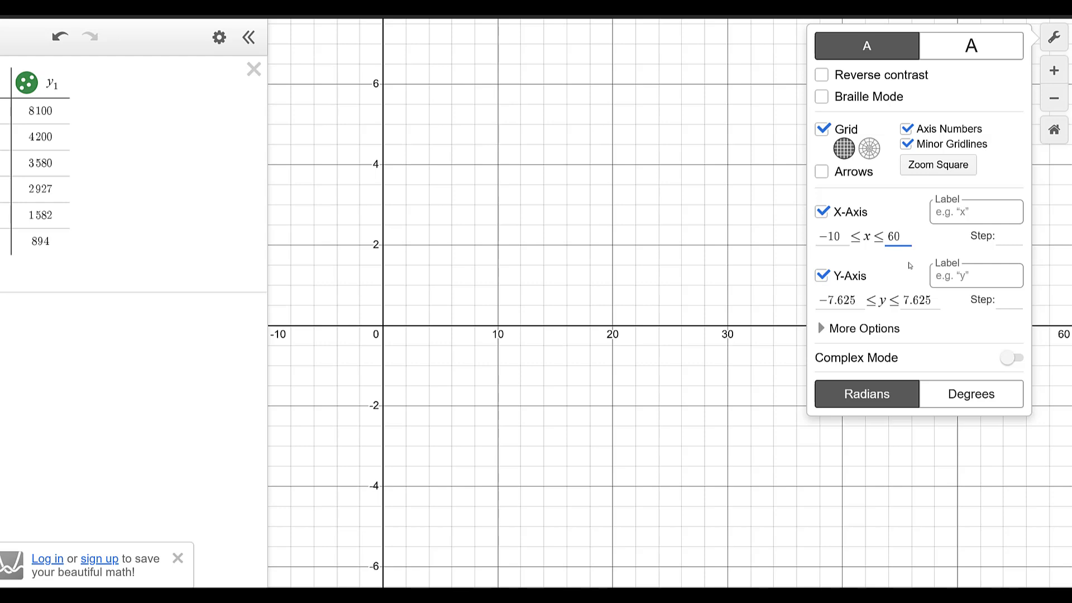
Set the graph's y-axis range from -20 to 8200.
{"action": "left_click_drag", "start_coordinate": [862, 300], "coordinate": [822, 300]}
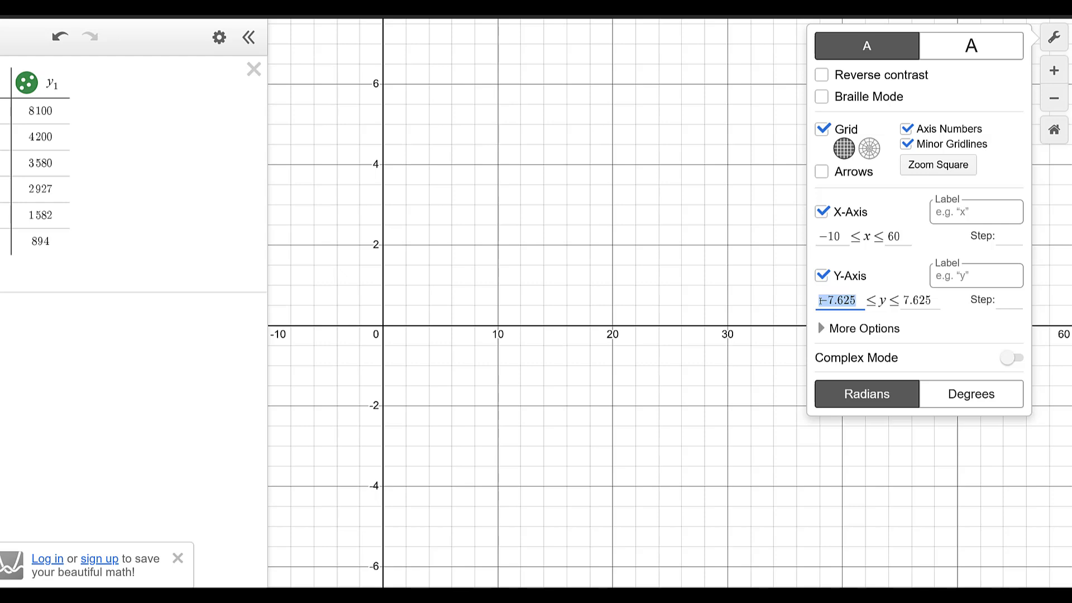
{"action": "key", "text": "BackSpace"}
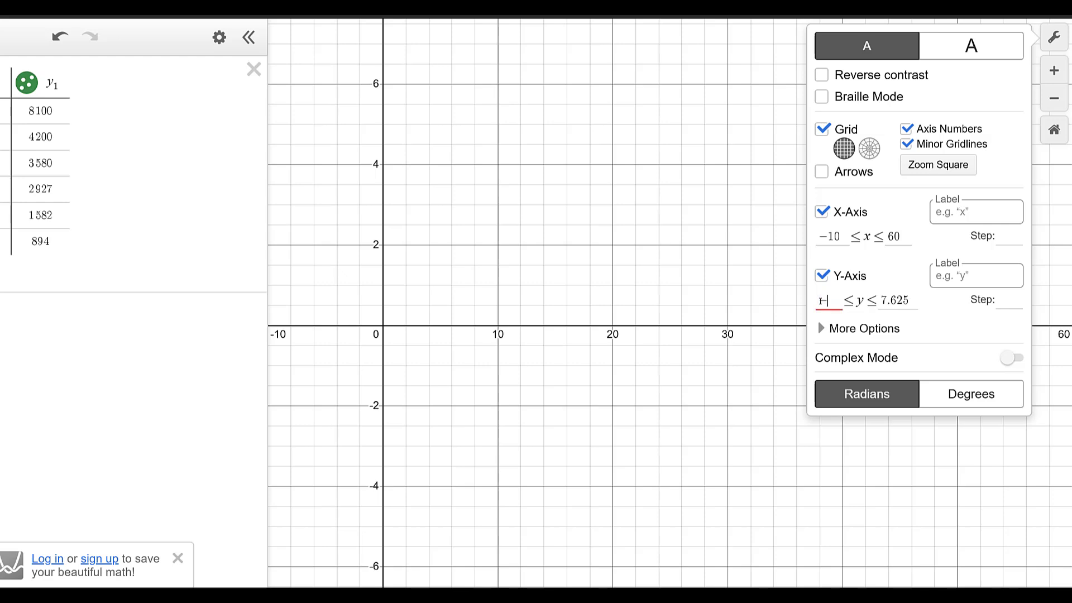
{"action": "type", "text": "-20"}
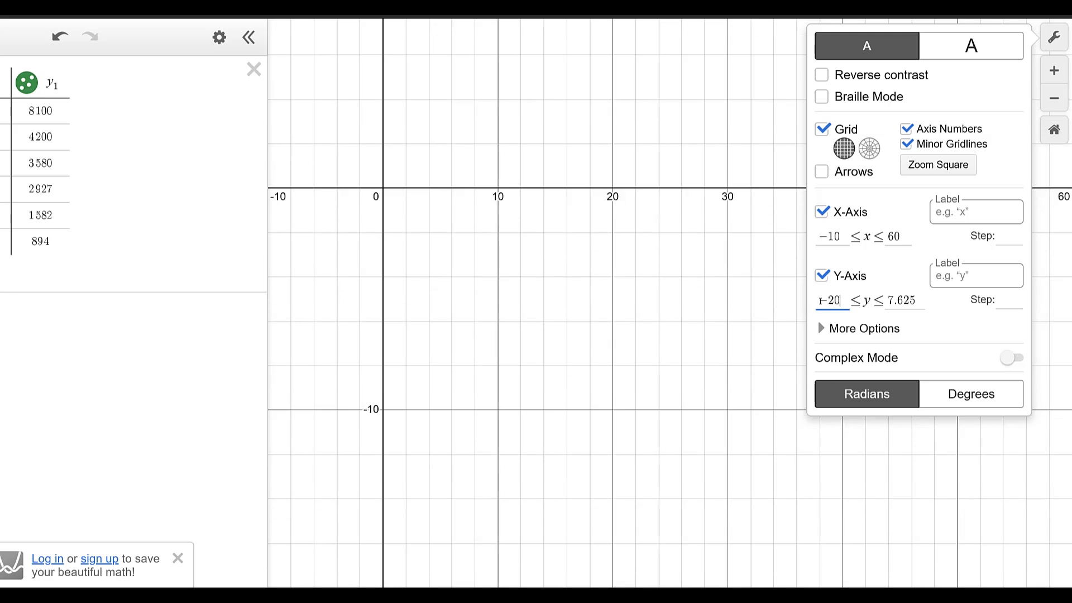
{"action": "left_click", "coordinate": [917, 299]}
{"action": "left_click_drag", "start_coordinate": [917, 300], "coordinate": [855, 299]}
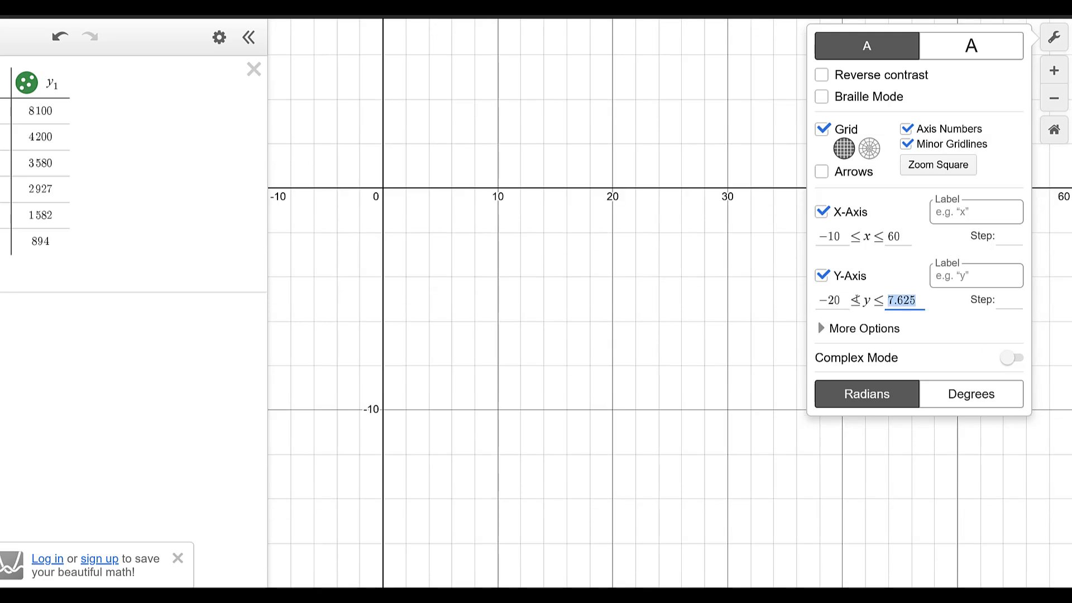
{"action": "type", "text": "82"}
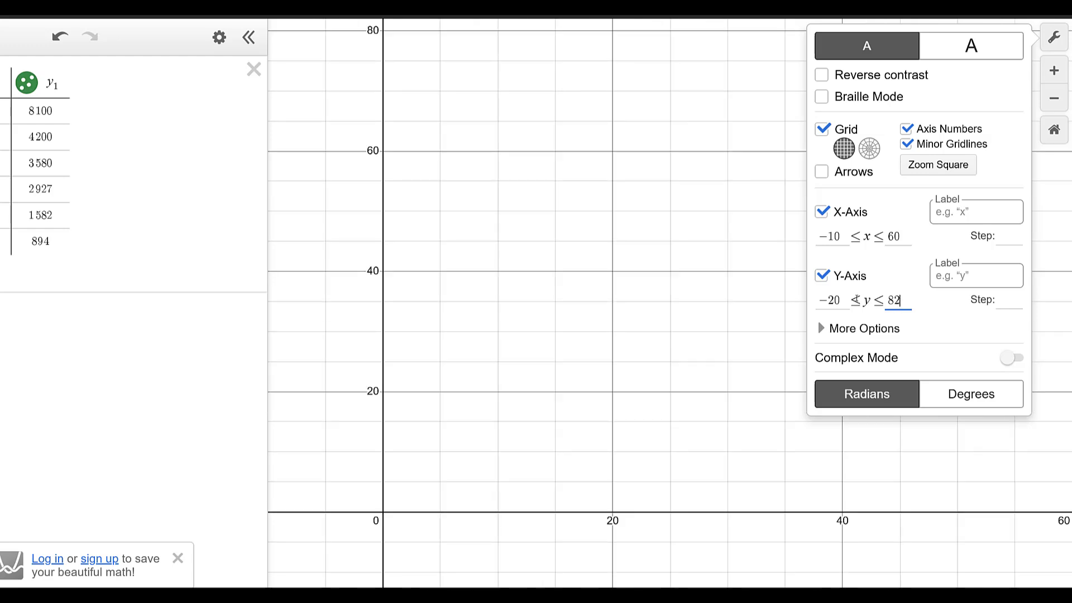
{"action": "type", "text": "00"}
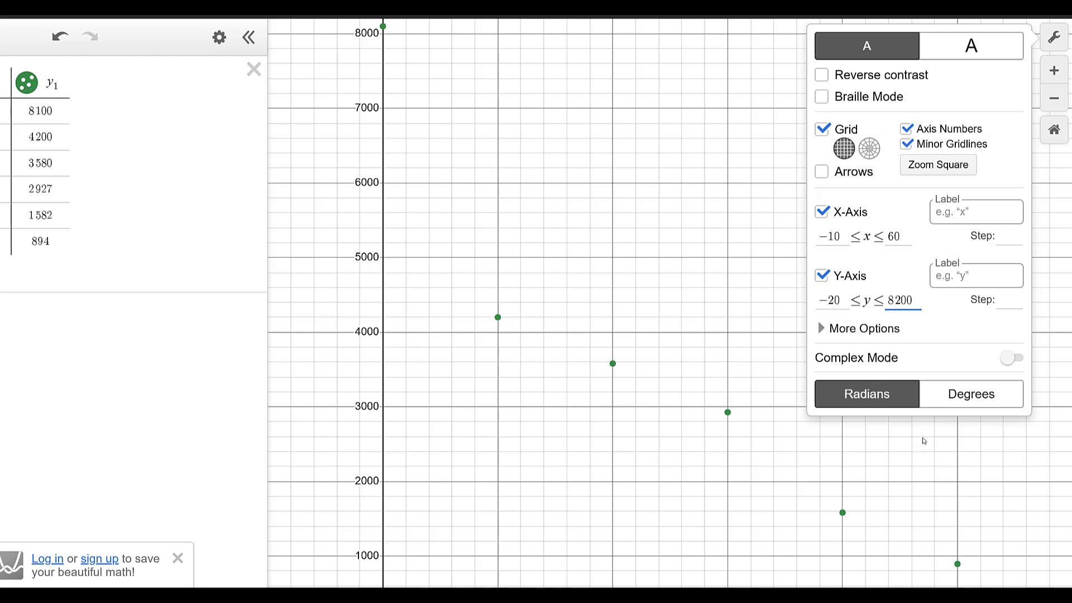
Lower the y-axis minimum, trying -200 and settling on -500.
{"action": "left_click_drag", "start_coordinate": [840, 301], "coordinate": [829, 302]}
{"action": "type", "text": "200"}
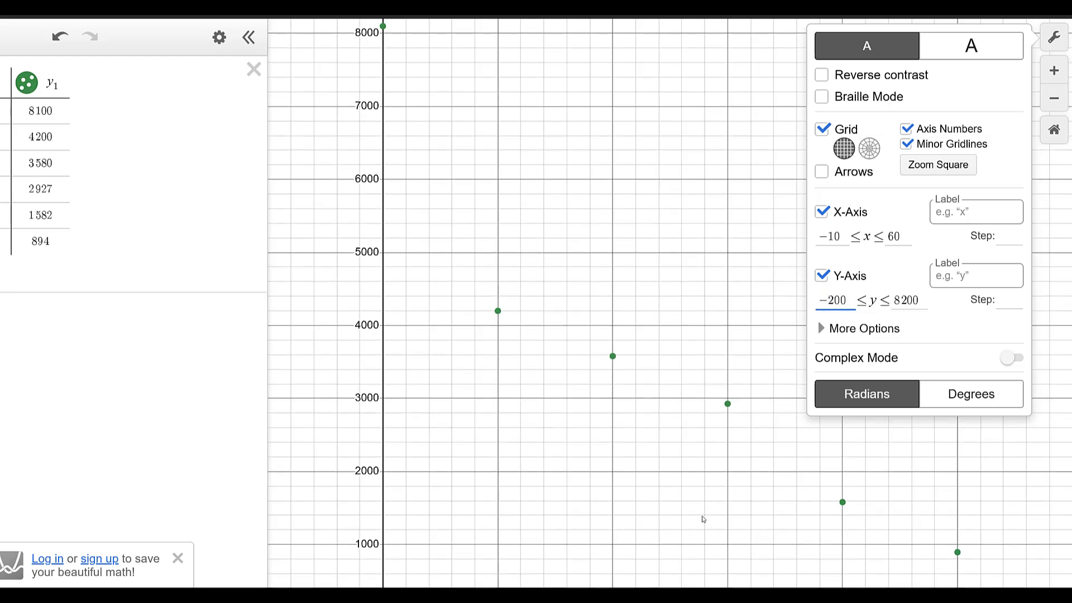
{"action": "key", "text": "BackSpace"}
{"action": "key", "text": "BackSpace"}
{"action": "key", "text": "BackSpace"}
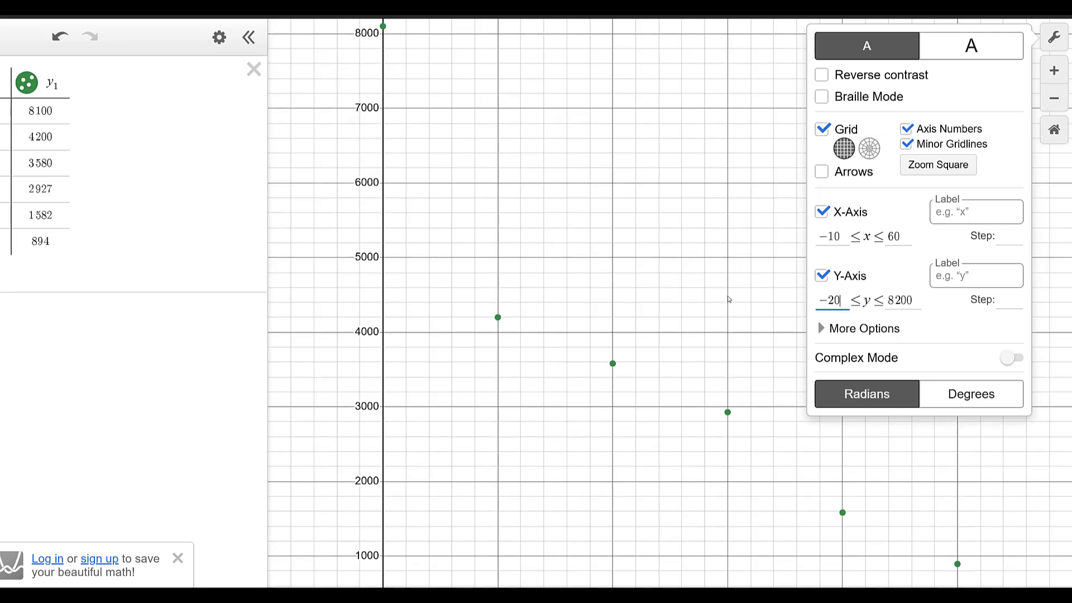
{"action": "type", "text": "500"}
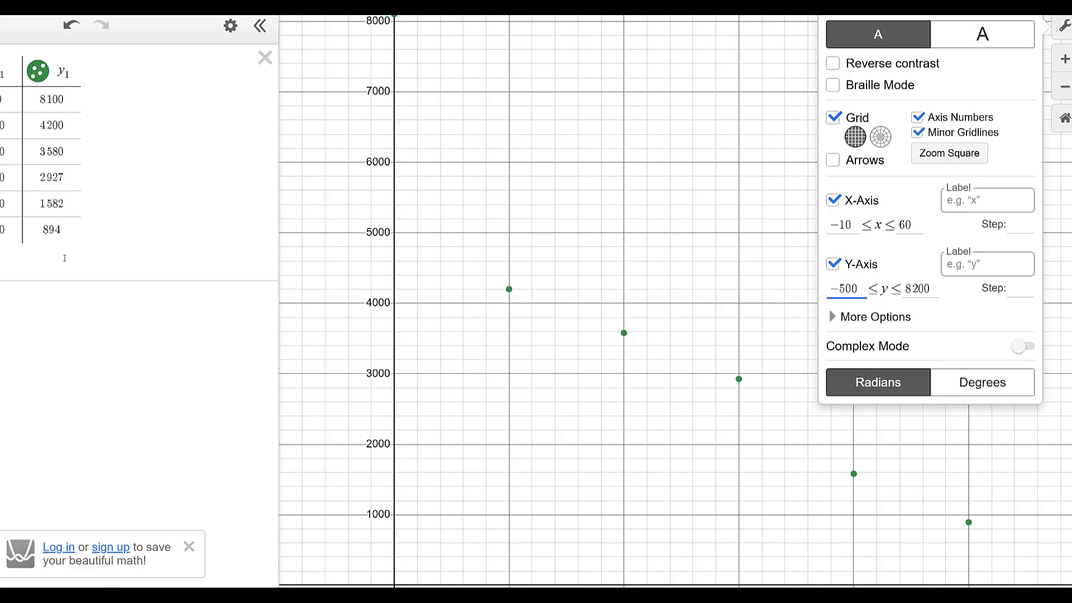
Enter the exponential regression y₁ ~ ab^(x₁) in a new expression below the table.
{"action": "left_click", "coordinate": [49, 304]}
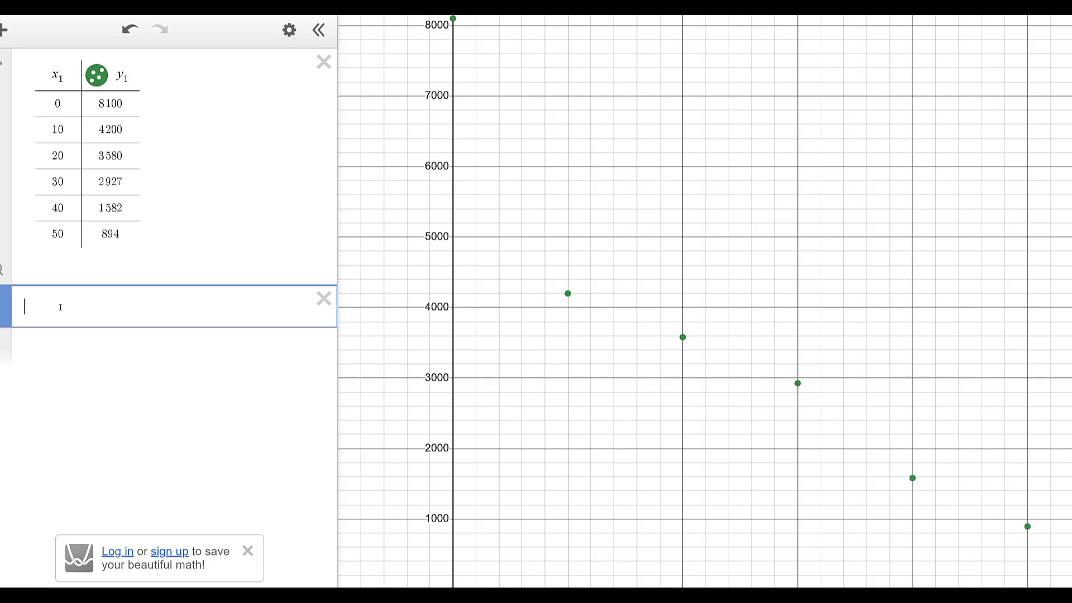
{"action": "type", "text": "y1"}
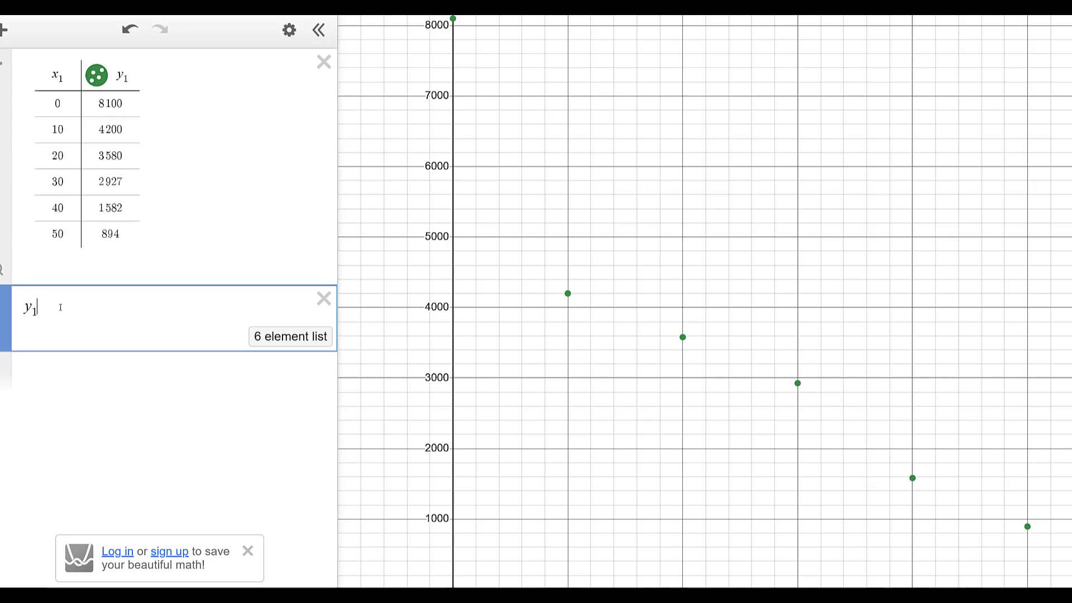
{"action": "type", "text": "~"}
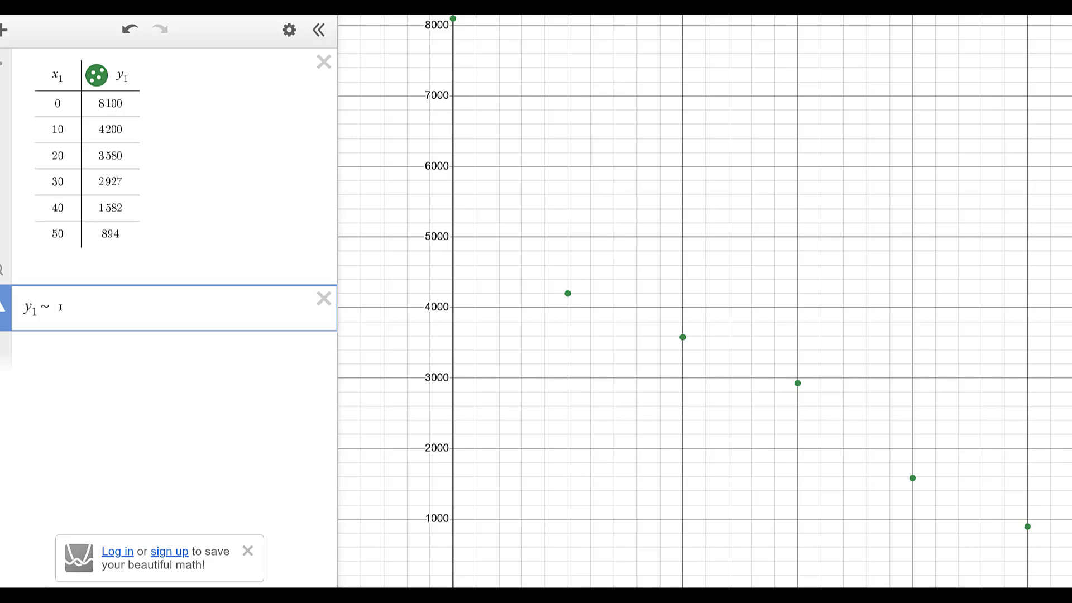
{"action": "type", "text": "`"}
{"action": "key", "text": "BackSpace"}
{"action": "type", "text": "a"}
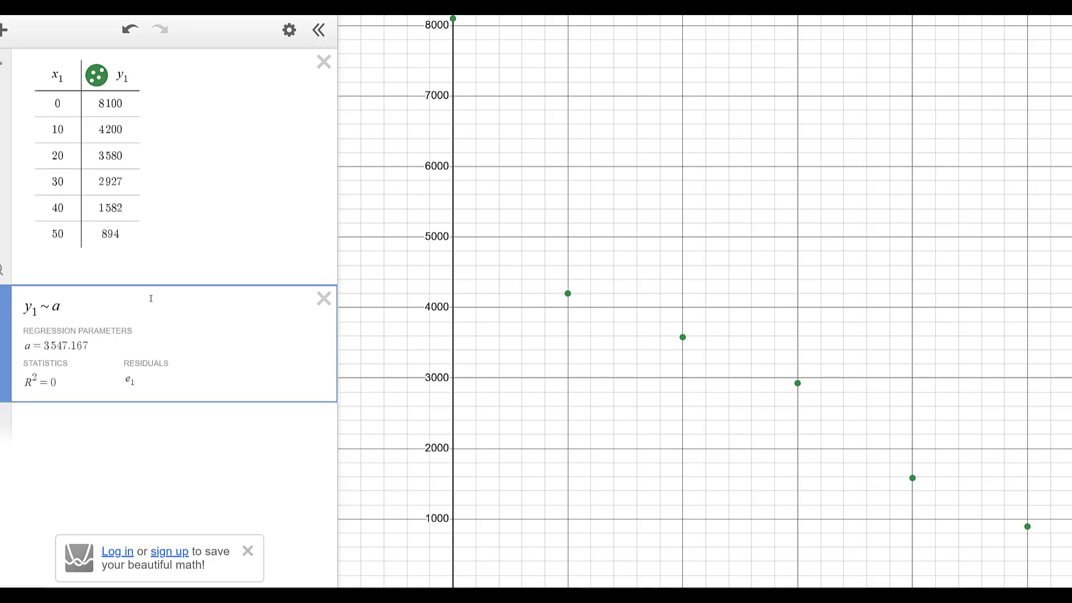
{"action": "type", "text": "b"}
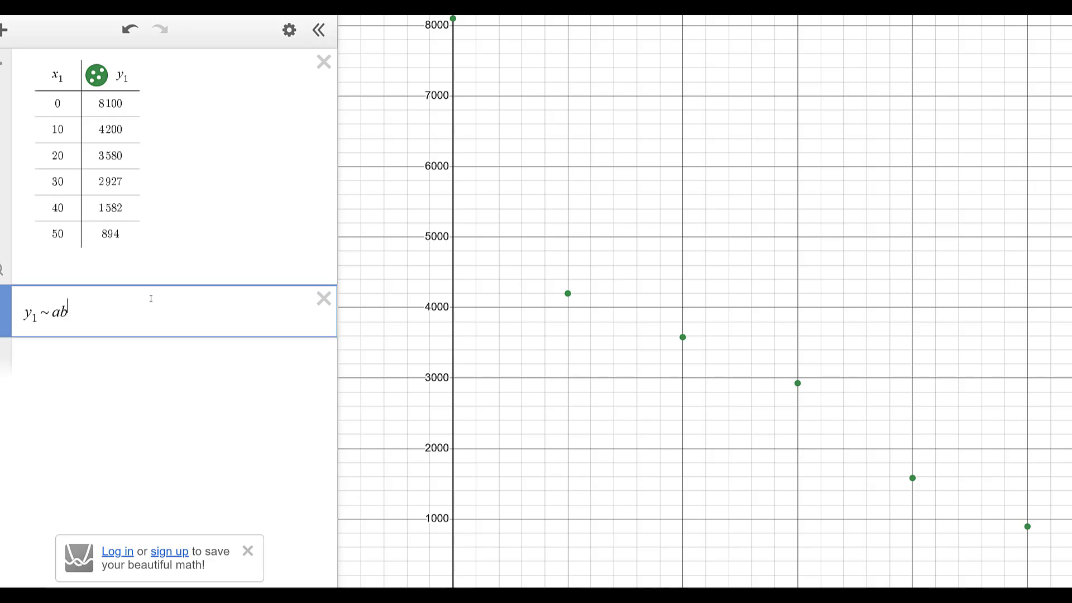
{"action": "type", "text": "^{x_1"}
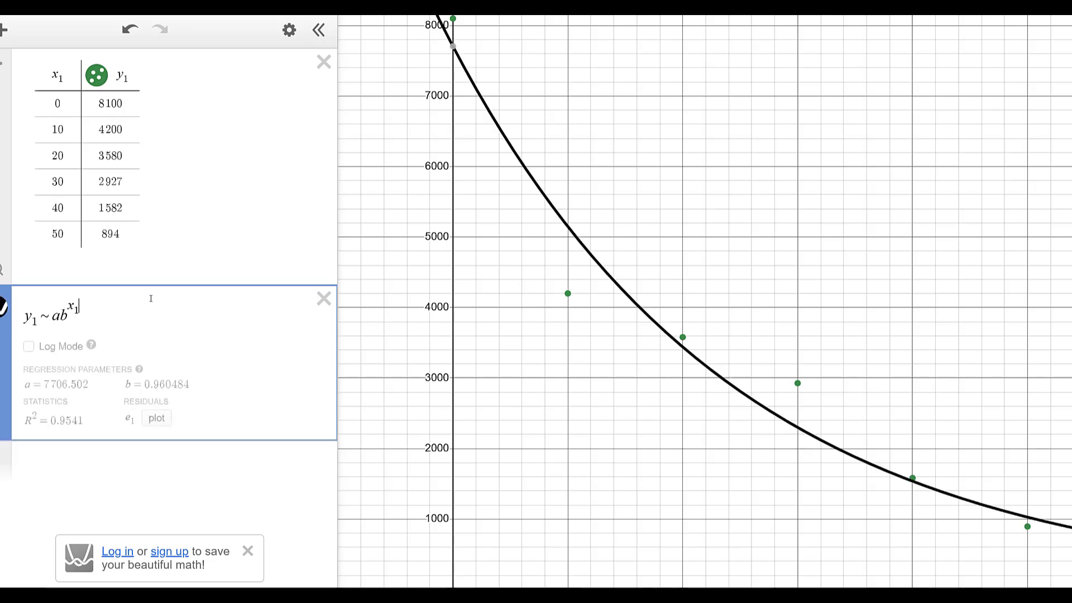
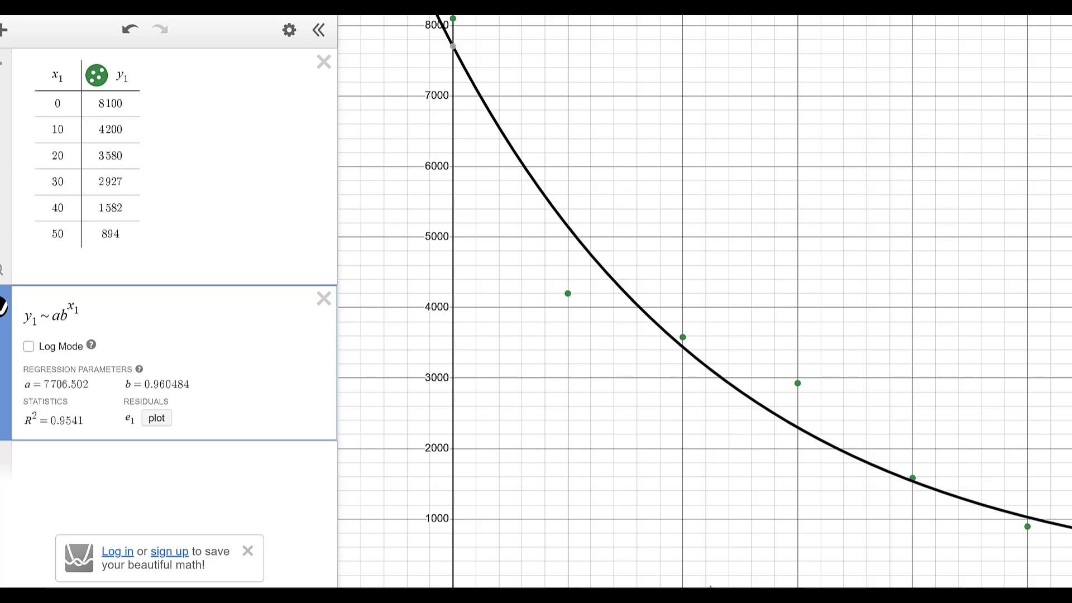
Graph the line x = 25 in a new expression and show the coordinates where it crosses the regression curve.
{"action": "key", "text": "Escape"}
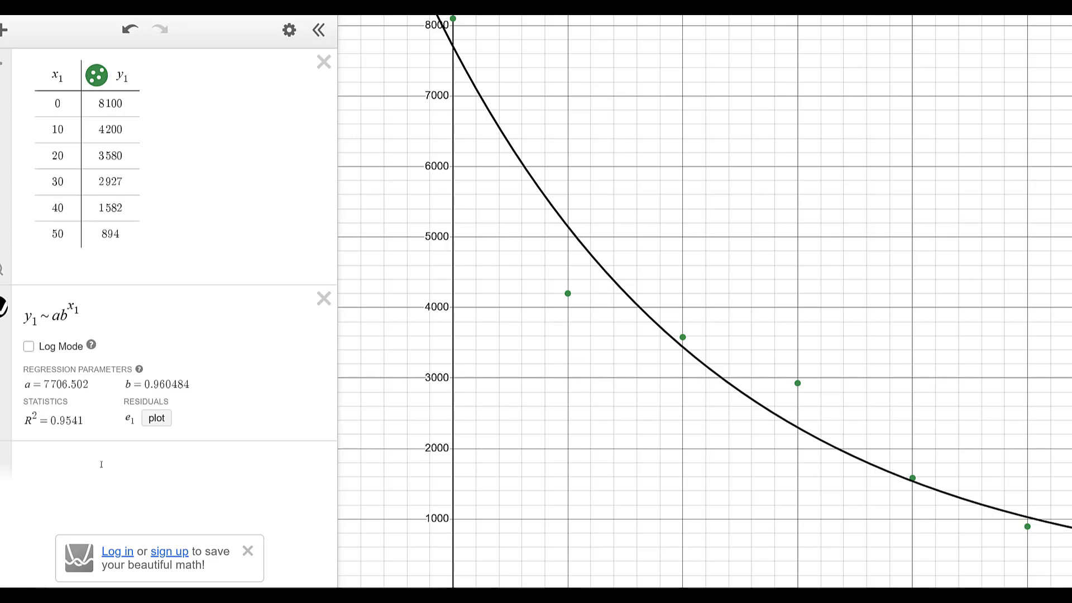
{"action": "left_click", "coordinate": [131, 474]}
{"action": "type", "text": "x "}
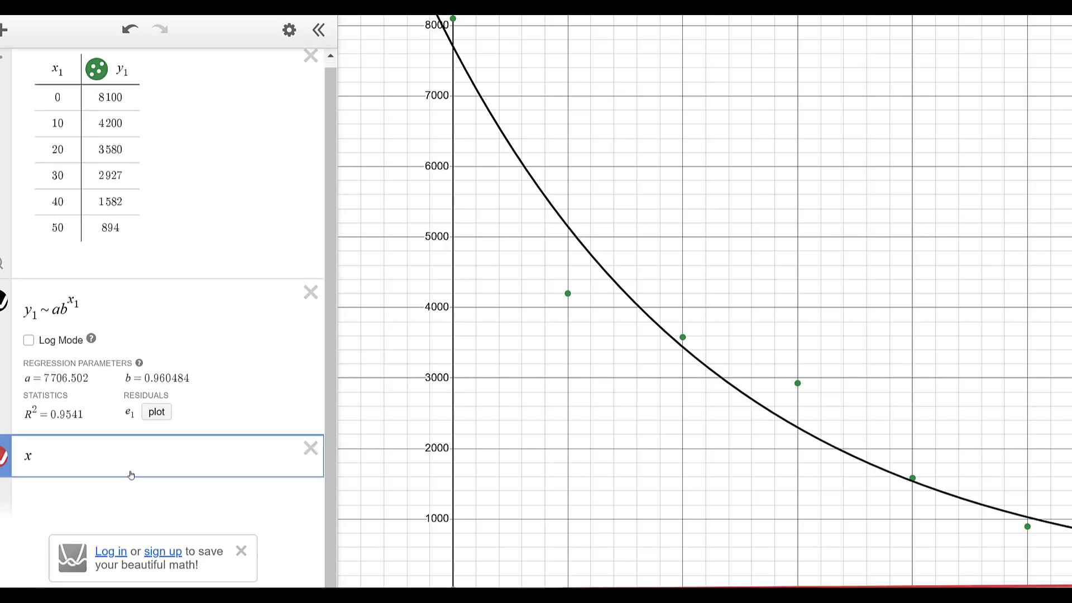
{"action": "type", "text": "= "}
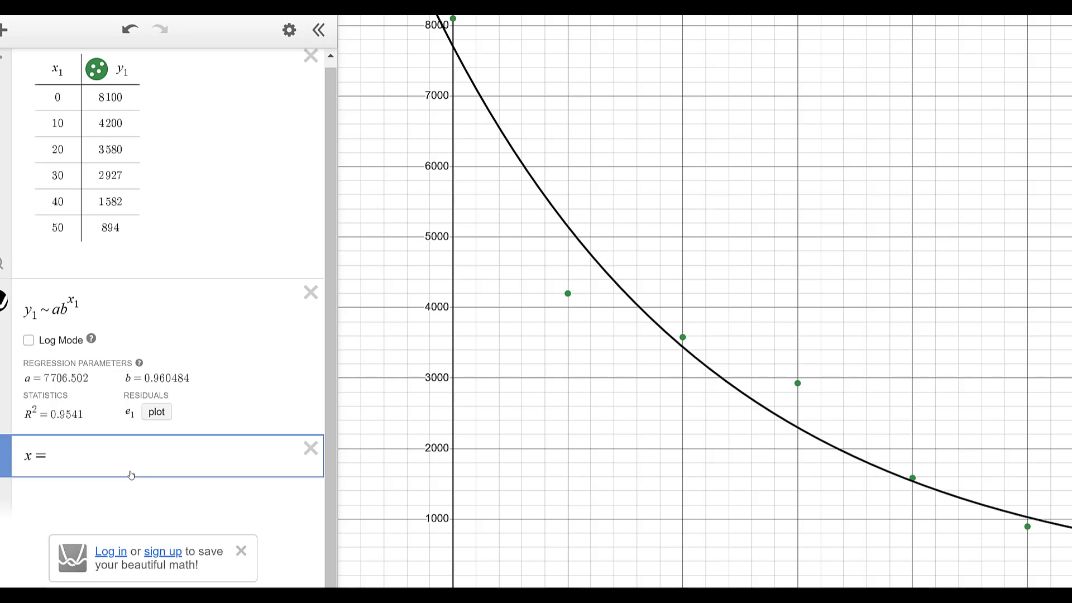
{"action": "type", "text": "25"}
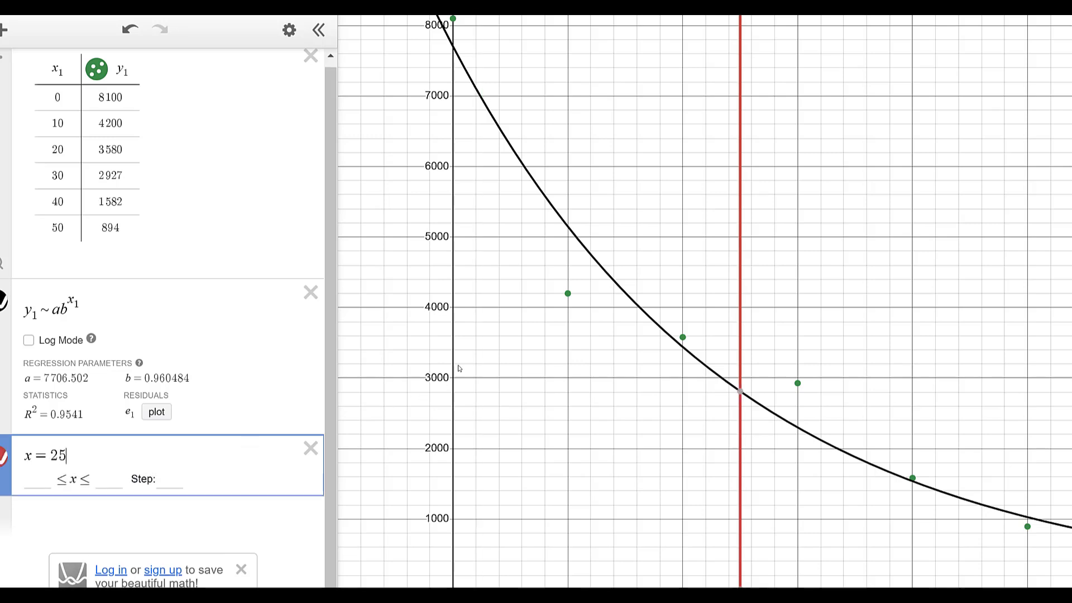
{"action": "left_click", "coordinate": [740, 393]}
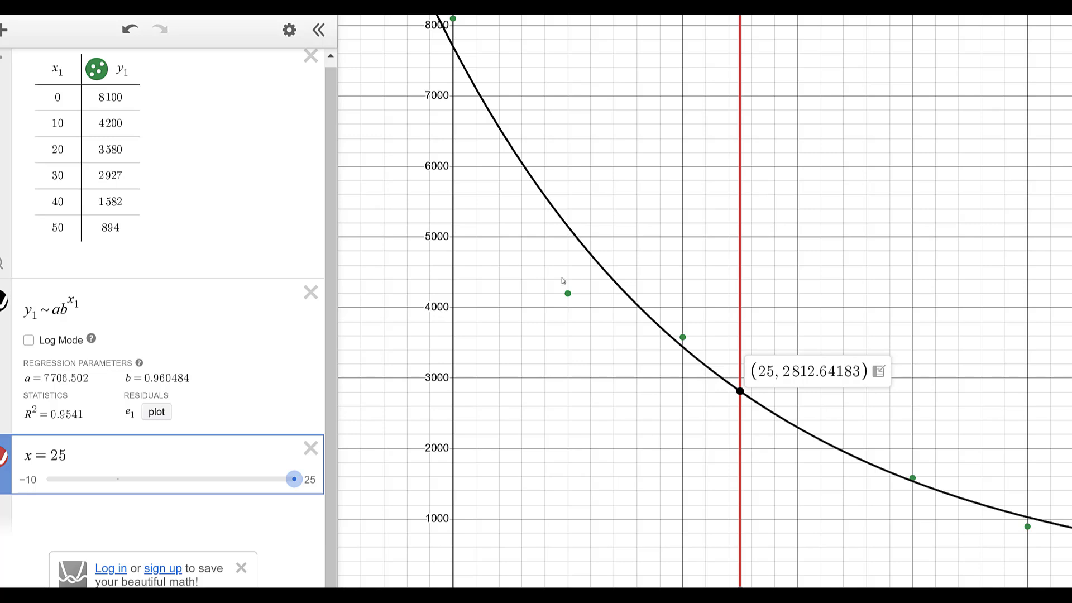
{"action": "left_click", "coordinate": [453, 49]}
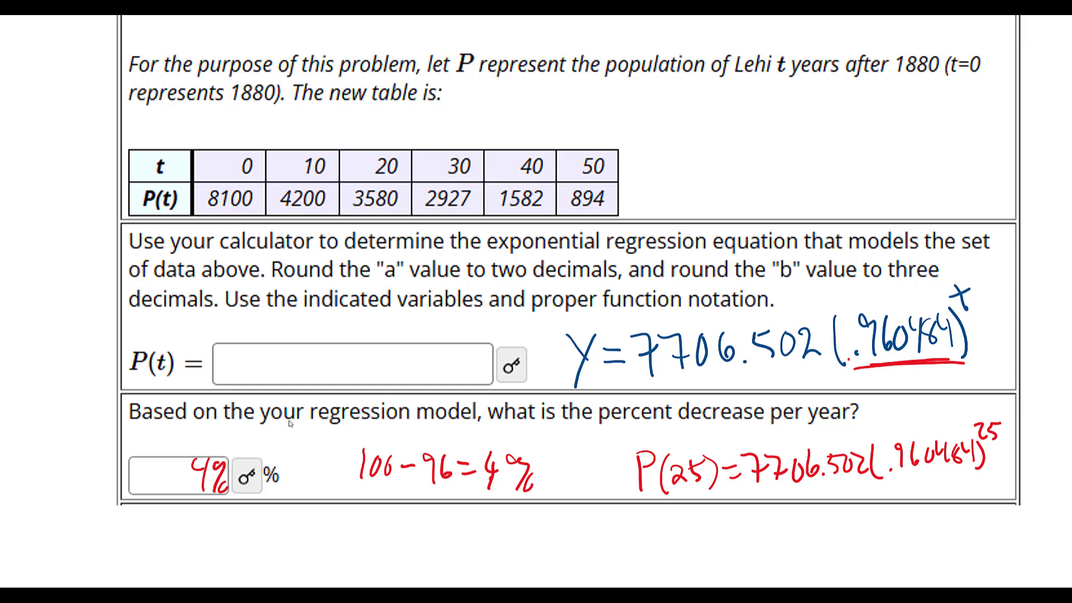
In the Word worksheet, handwrite 2812 in the answer box for P(25).
{"action": "scroll", "coordinate": [591, 376], "scroll_direction": "down", "scroll_amount": 10}
{"action": "scroll", "coordinate": [589, 389], "scroll_direction": "down", "scroll_amount": 1}
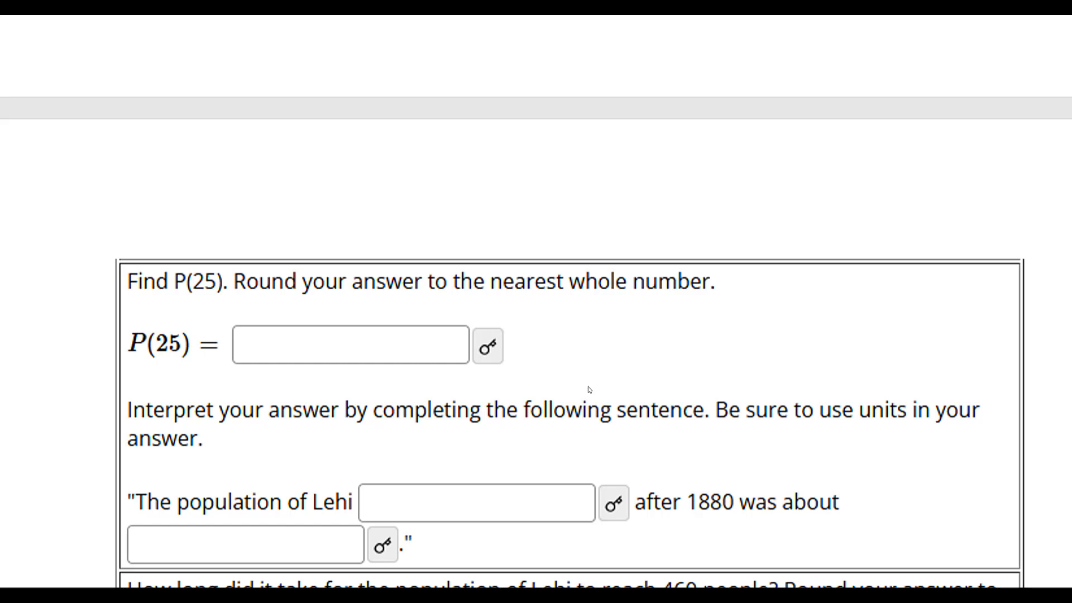
{"action": "mouse_move", "coordinate": [295, 341]}
{"action": "left_mouse_down"}
{"action": "mouse_move", "coordinate": [302, 363]}
{"action": "mouse_move", "coordinate": [324, 362]}
{"action": "left_mouse_up"}
{"action": "mouse_move", "coordinate": [333, 337]}
{"action": "left_mouse_down"}
{"action": "mouse_move", "coordinate": [342, 357]}
{"action": "mouse_move", "coordinate": [330, 338]}
{"action": "left_mouse_up"}
{"action": "mouse_move", "coordinate": [351, 337]}
{"action": "left_mouse_down"}
{"action": "mouse_move", "coordinate": [358, 362]}
{"action": "mouse_move", "coordinate": [388, 361]}
{"action": "left_mouse_up"}
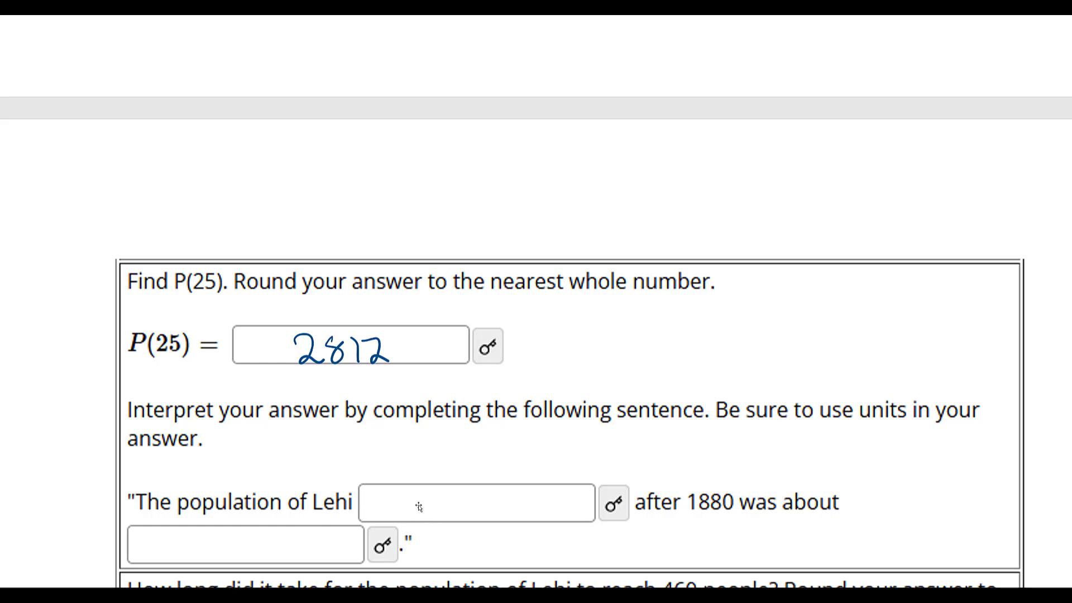
Handwrite "25 years" in the first blank of the sentence interpreting P(25).
{"action": "mouse_move", "coordinate": [404, 493]}
{"action": "left_mouse_down"}
{"action": "mouse_move", "coordinate": [421, 516]}
{"action": "mouse_move", "coordinate": [438, 516]}
{"action": "left_mouse_up"}
{"action": "mouse_move", "coordinate": [445, 495]}
{"action": "left_mouse_down"}
{"action": "mouse_move", "coordinate": [446, 516]}
{"action": "mouse_move", "coordinate": [473, 492]}
{"action": "left_mouse_up"}
{"action": "mouse_move", "coordinate": [474, 496]}
{"action": "left_mouse_down"}
{"action": "mouse_move", "coordinate": [525, 519]}
{"action": "mouse_move", "coordinate": [544, 509]}
{"action": "mouse_move", "coordinate": [564, 516]}
{"action": "mouse_move", "coordinate": [555, 525]}
{"action": "left_mouse_up"}
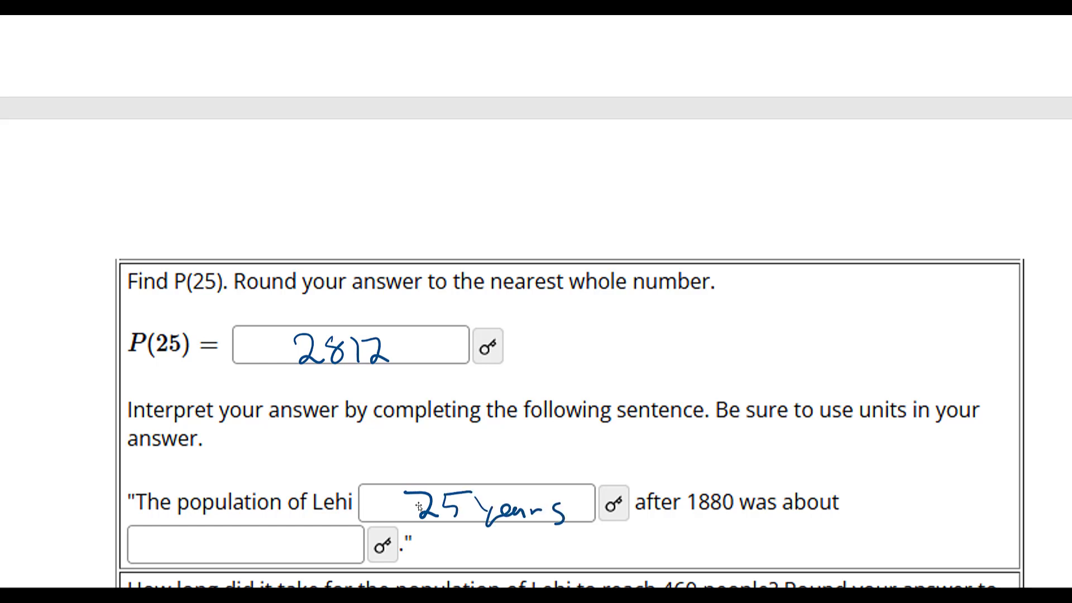
Handwrite "2813 people" in the second blank of the P(25) sentence and overwrite the last digit of the P(25) answer with 3.
{"action": "left_click_drag", "start_coordinate": [191, 534], "coordinate": [221, 554]}
{"action": "mouse_move", "coordinate": [235, 532]}
{"action": "left_mouse_down"}
{"action": "mouse_move", "coordinate": [226, 539]}
{"action": "mouse_move", "coordinate": [236, 564]}
{"action": "mouse_move", "coordinate": [258, 558]}
{"action": "left_mouse_up"}
{"action": "mouse_move", "coordinate": [267, 535]}
{"action": "left_mouse_down"}
{"action": "mouse_move", "coordinate": [281, 551]}
{"action": "mouse_move", "coordinate": [271, 560]}
{"action": "left_mouse_up"}
{"action": "left_click_drag", "start_coordinate": [366, 339], "coordinate": [370, 366]}
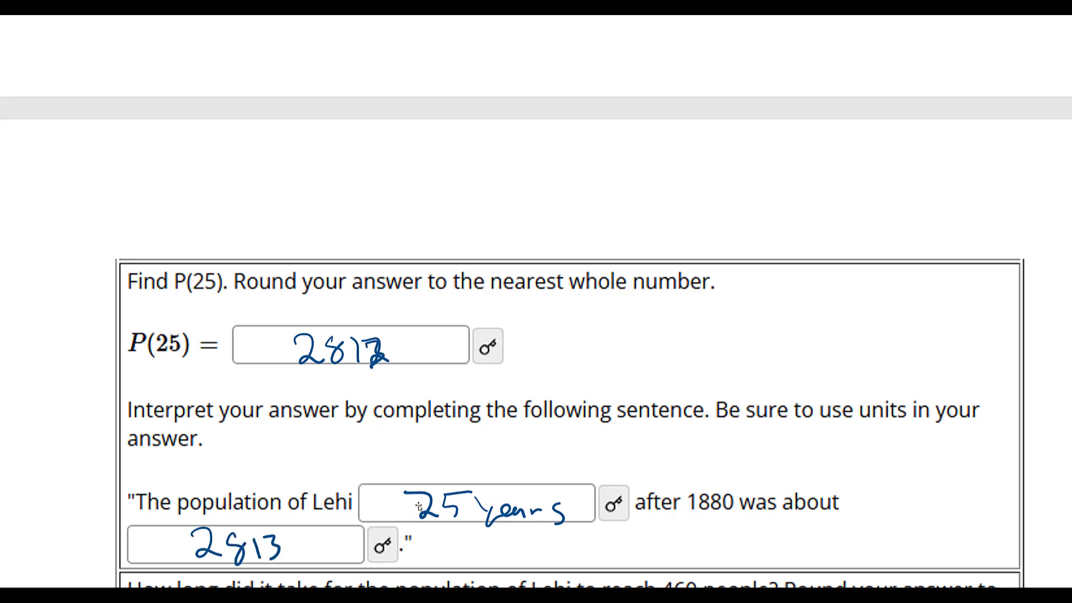
{"action": "mouse_move", "coordinate": [302, 544]}
{"action": "left_mouse_down"}
{"action": "mouse_move", "coordinate": [299, 567]}
{"action": "mouse_move", "coordinate": [335, 540]}
{"action": "mouse_move", "coordinate": [346, 550]}
{"action": "mouse_move", "coordinate": [342, 536]}
{"action": "left_mouse_up"}
{"action": "mouse_move", "coordinate": [356, 523]}
{"action": "left_mouse_down"}
{"action": "mouse_move", "coordinate": [351, 546]}
{"action": "mouse_move", "coordinate": [365, 530]}
{"action": "left_mouse_up"}
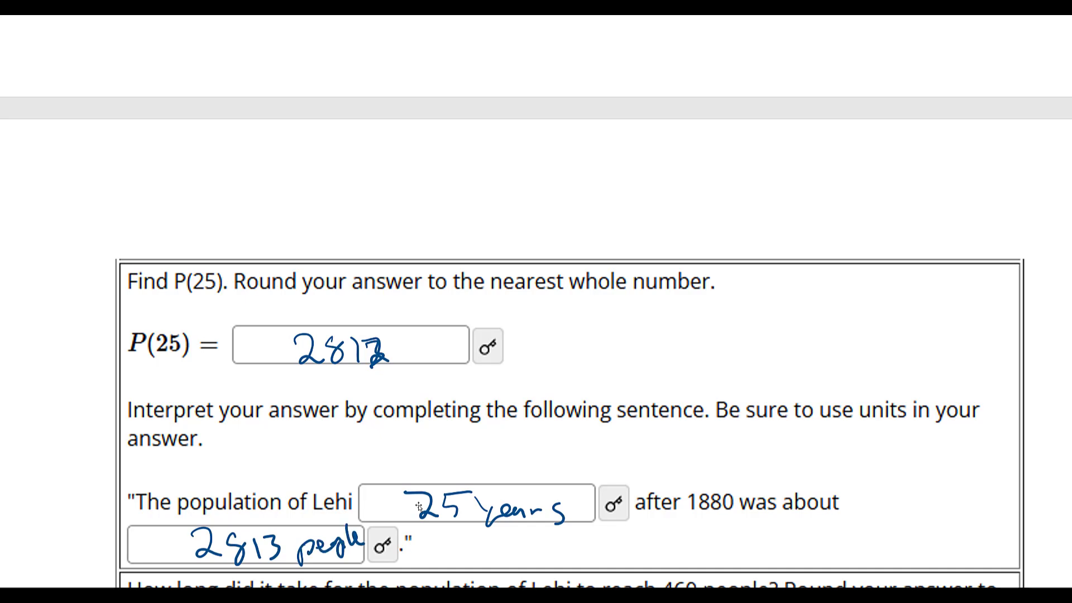
Switch to Desmos, graph the line y = 460, and show the coordinates where it crosses the regression curve.
{"action": "scroll", "coordinate": [720, 470], "scroll_direction": "down", "scroll_amount": 5}
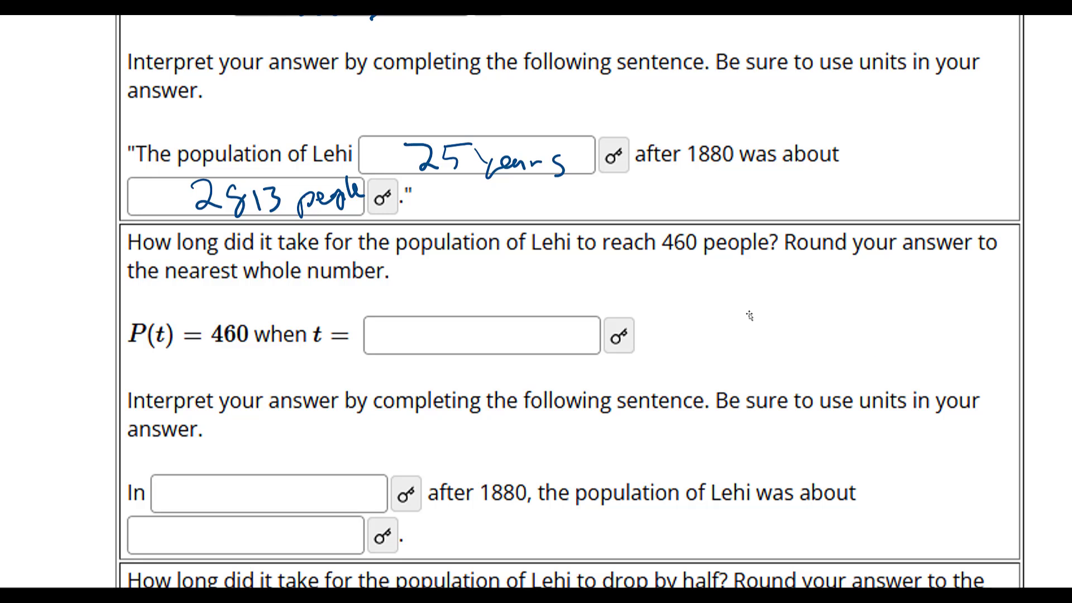
{"action": "left_click_drag", "start_coordinate": [0, 42], "coordinate": [387, 0]}
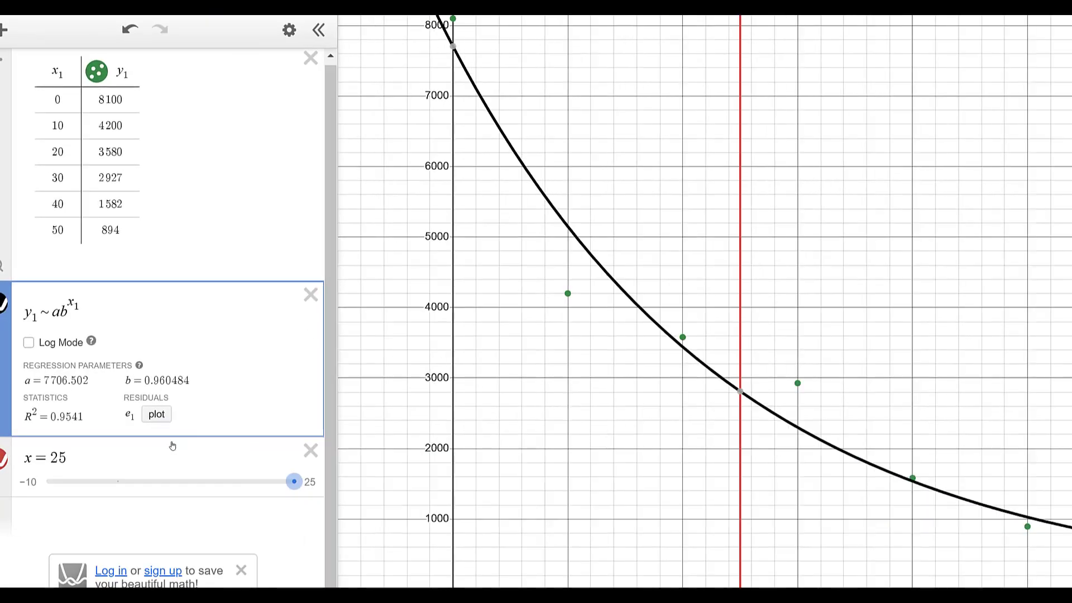
{"action": "left_click", "coordinate": [93, 512]}
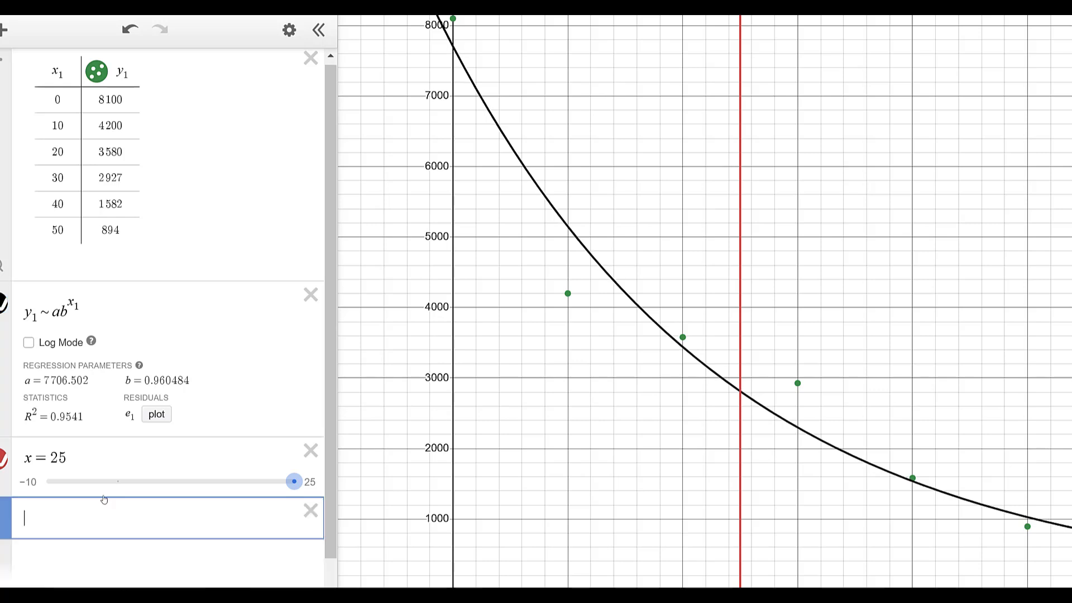
{"action": "type", "text": "y = 460"}
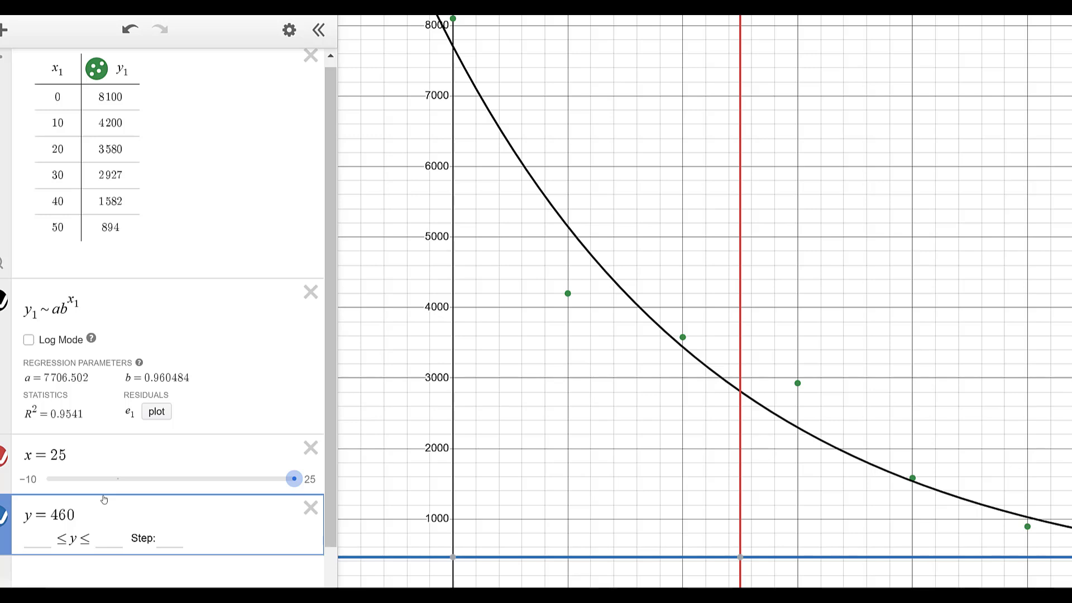
{"action": "left_click_drag", "start_coordinate": [632, 520], "coordinate": [374, 446]}
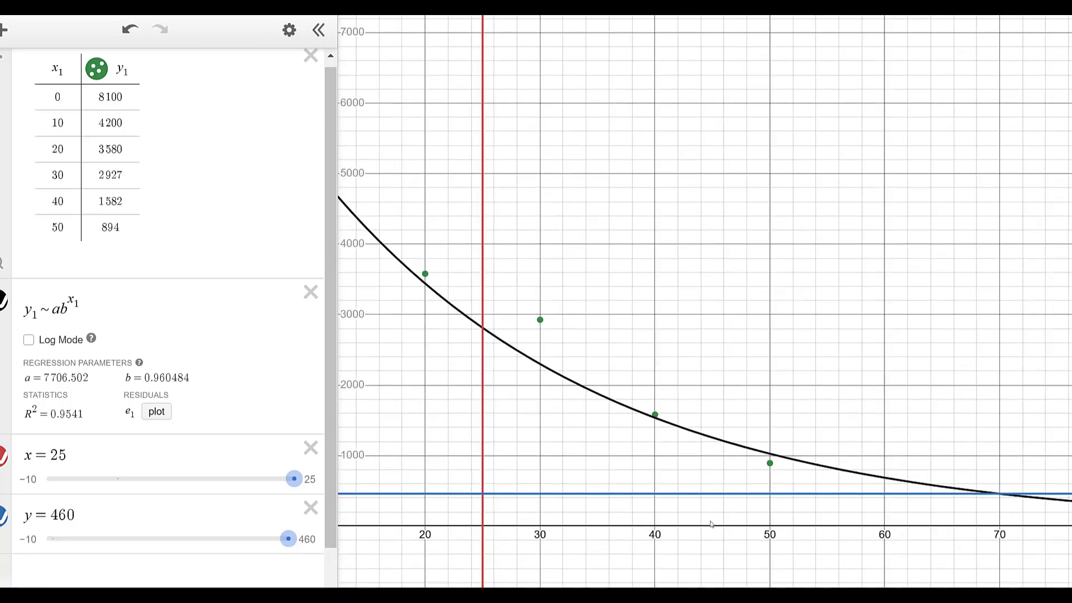
{"action": "left_click", "coordinate": [1003, 495]}
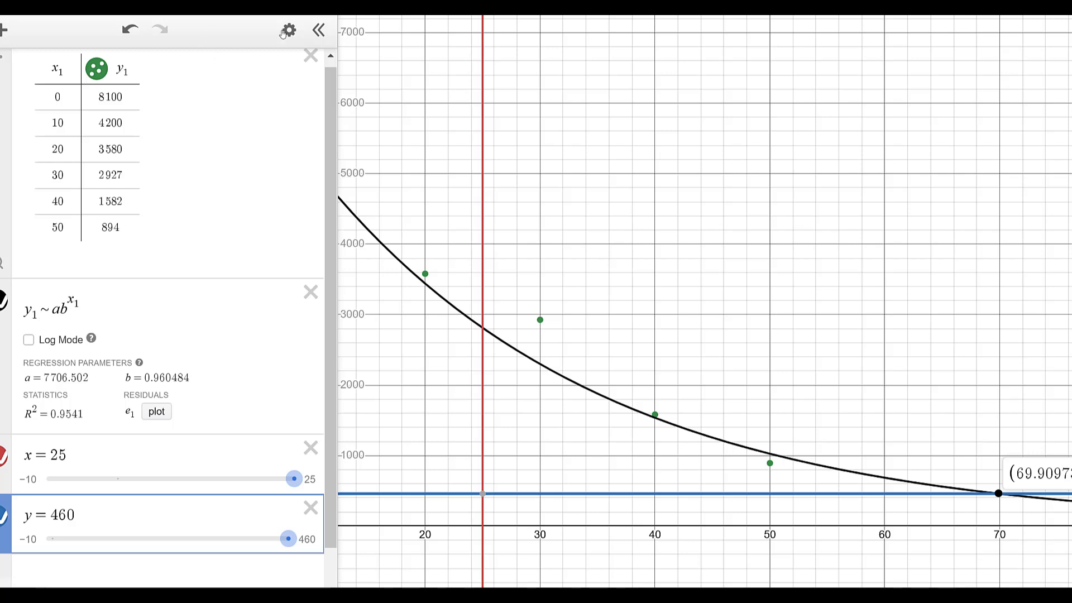
Return to the Word worksheet and handwrite 70 as the value of t when P(t) = 460.
{"action": "left_click_drag", "start_coordinate": [559, 17], "coordinate": [1069, 16]}
{"action": "left_click", "coordinate": [440, 330]}
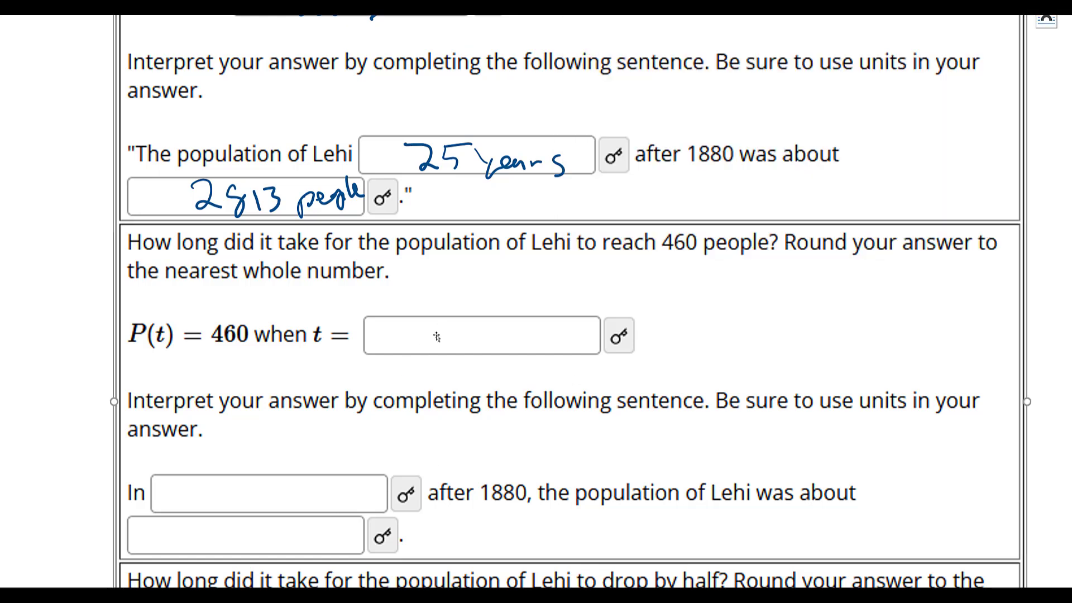
{"action": "mouse_move", "coordinate": [462, 325]}
{"action": "left_mouse_down"}
{"action": "mouse_move", "coordinate": [481, 355]}
{"action": "mouse_move", "coordinate": [493, 336]}
{"action": "left_mouse_up"}
{"action": "mouse_move", "coordinate": [507, 328]}
{"action": "left_mouse_down"}
{"action": "mouse_move", "coordinate": [498, 341]}
{"action": "mouse_move", "coordinate": [506, 329]}
{"action": "left_mouse_up"}
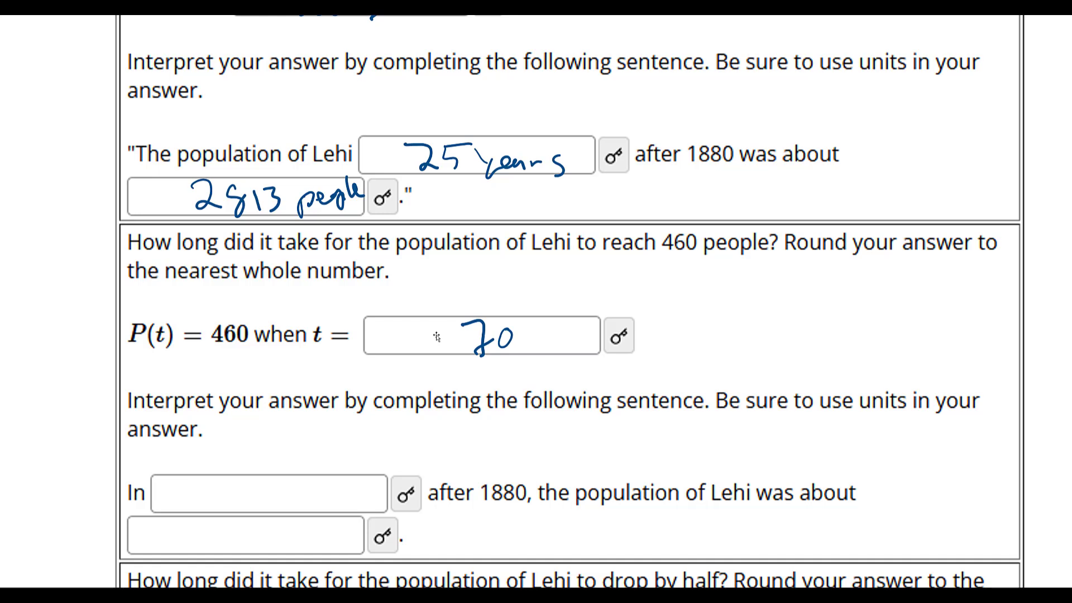
Handwrite "70 years" in the first blank of the sentence interpreting P(t) = 460.
{"action": "scroll", "coordinate": [249, 433], "scroll_direction": "down", "scroll_amount": 4}
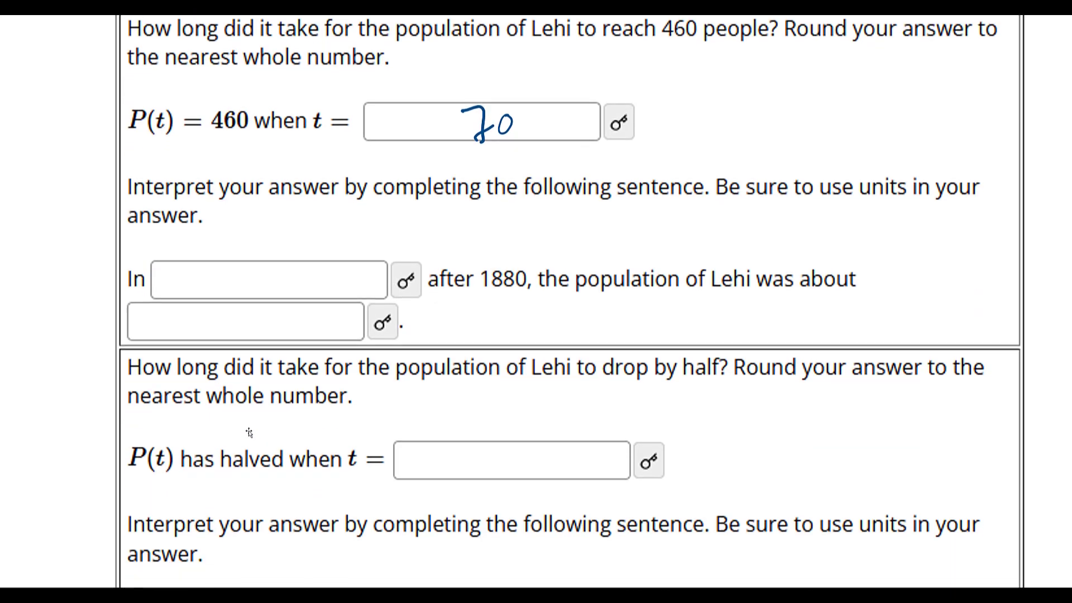
{"action": "scroll", "coordinate": [249, 433], "scroll_direction": "down", "scroll_amount": 1}
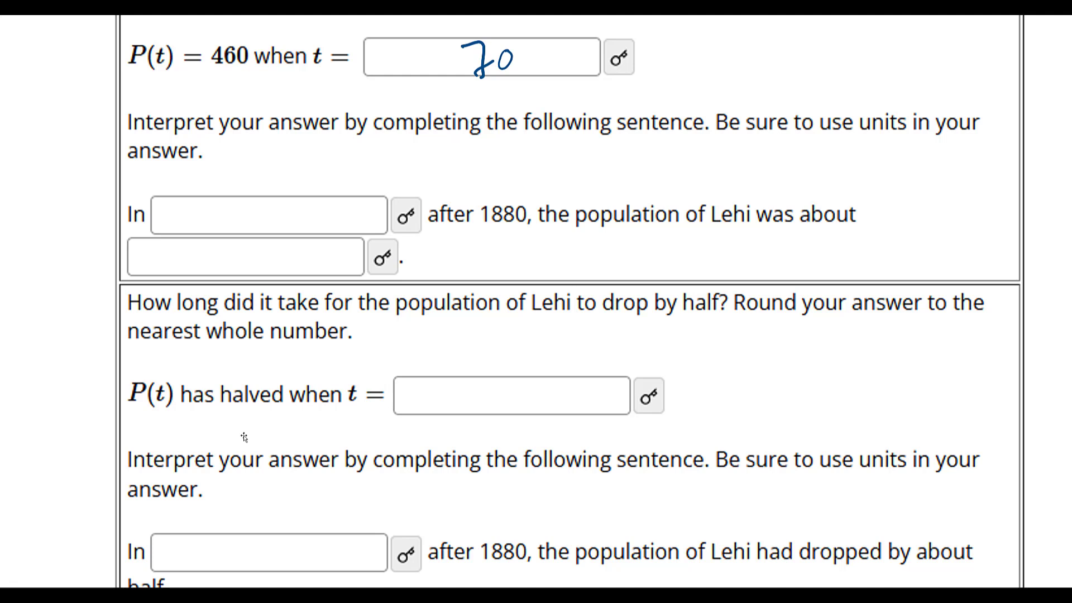
{"action": "mouse_move", "coordinate": [225, 201]}
{"action": "left_mouse_down"}
{"action": "mouse_move", "coordinate": [244, 237]}
{"action": "mouse_move", "coordinate": [256, 218]}
{"action": "left_mouse_up"}
{"action": "mouse_move", "coordinate": [264, 204]}
{"action": "left_mouse_down"}
{"action": "mouse_move", "coordinate": [272, 221]}
{"action": "mouse_move", "coordinate": [264, 203]}
{"action": "mouse_move", "coordinate": [303, 227]}
{"action": "left_mouse_up"}
{"action": "mouse_move", "coordinate": [311, 214]}
{"action": "left_mouse_down"}
{"action": "mouse_move", "coordinate": [301, 246]}
{"action": "mouse_move", "coordinate": [319, 230]}
{"action": "left_mouse_up"}
{"action": "mouse_move", "coordinate": [327, 221]}
{"action": "left_mouse_down"}
{"action": "mouse_move", "coordinate": [323, 230]}
{"action": "mouse_move", "coordinate": [349, 219]}
{"action": "left_mouse_up"}
{"action": "left_click_drag", "start_coordinate": [358, 214], "coordinate": [351, 230]}
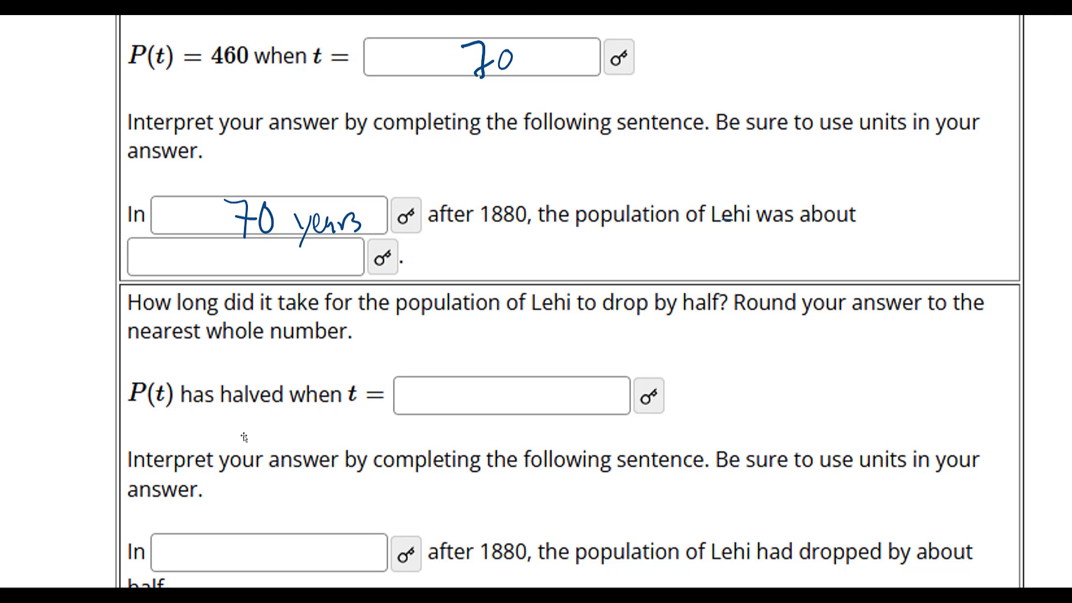
Handwrite "460 people" in the population blank that ends the 70-year sentence.
{"action": "left_click_drag", "start_coordinate": [221, 245], "coordinate": [238, 260]}
{"action": "left_click_drag", "start_coordinate": [241, 244], "coordinate": [235, 282]}
{"action": "left_click_drag", "start_coordinate": [257, 243], "coordinate": [256, 271]}
{"action": "left_click_drag", "start_coordinate": [278, 249], "coordinate": [314, 282]}
{"action": "left_click", "coordinate": [314, 260]}
{"action": "left_click_drag", "start_coordinate": [313, 262], "coordinate": [336, 268]}
{"action": "left_click_drag", "start_coordinate": [338, 258], "coordinate": [351, 279]}
{"action": "left_click_drag", "start_coordinate": [349, 262], "coordinate": [364, 273]}
{"action": "left_click_drag", "start_coordinate": [365, 264], "coordinate": [386, 273]}
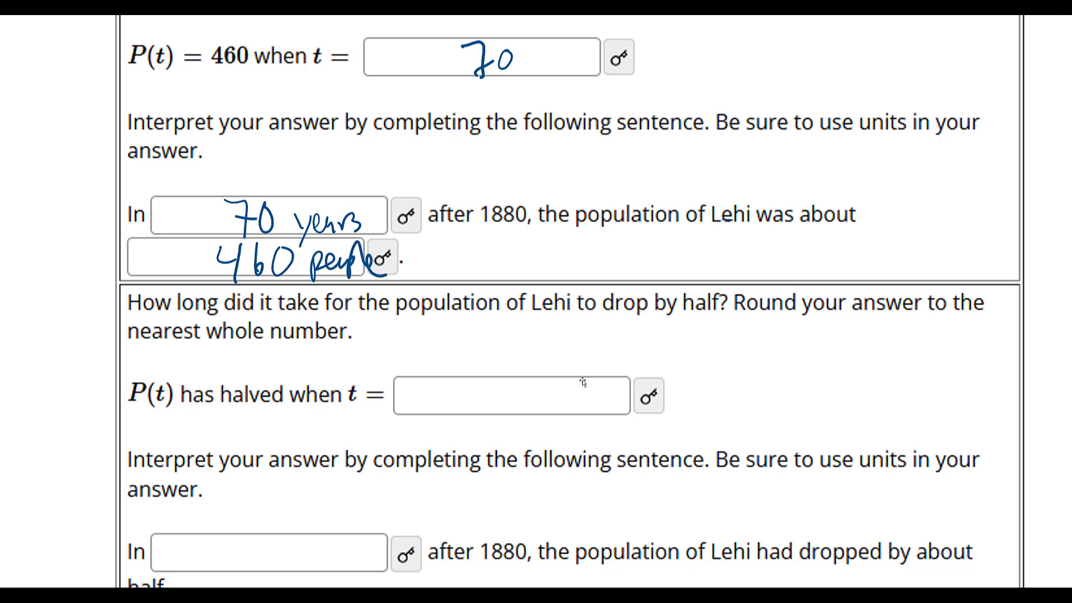
Switch to Desmos, change the horizontal line to y = 4050, and show the coordinates where it crosses the regression curve.
{"action": "scroll", "coordinate": [322, 402], "scroll_direction": "down", "scroll_amount": 4}
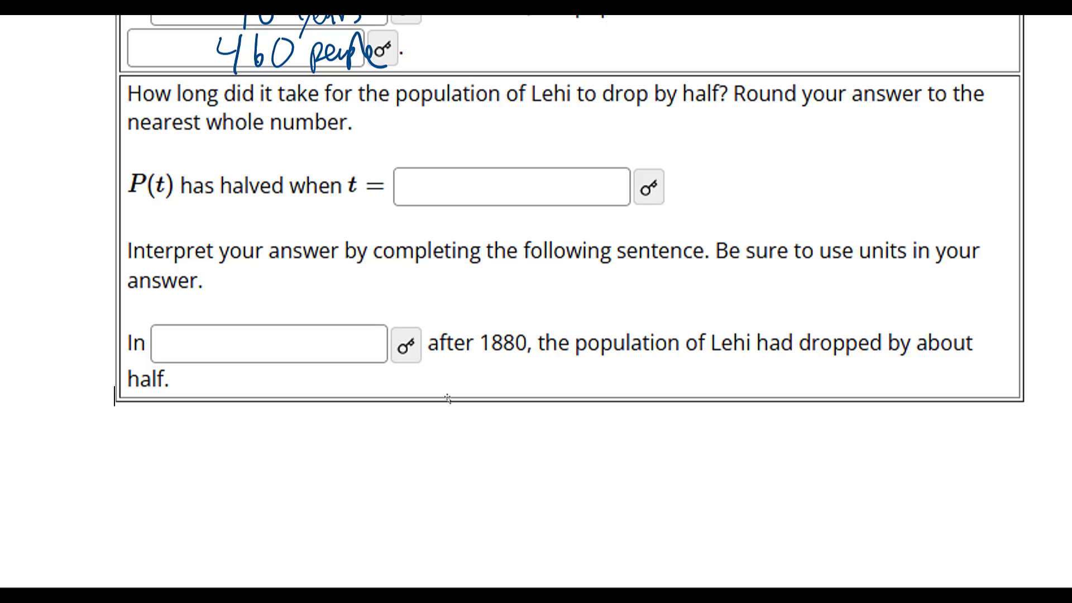
{"action": "scroll", "coordinate": [441, 396], "scroll_direction": "up", "scroll_amount": 5}
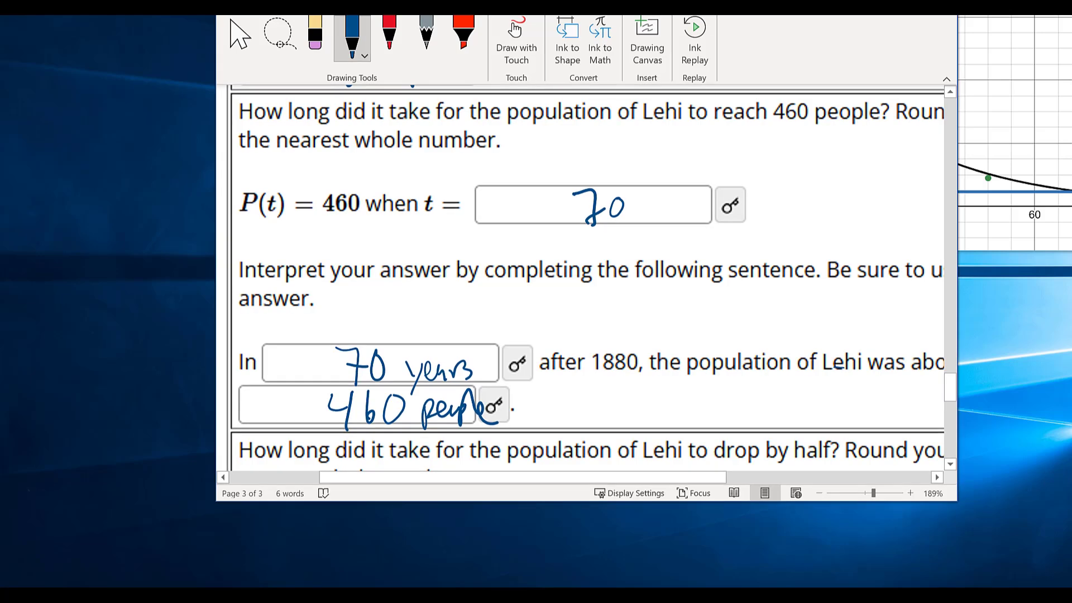
{"action": "double_click", "coordinate": [1013, 17]}
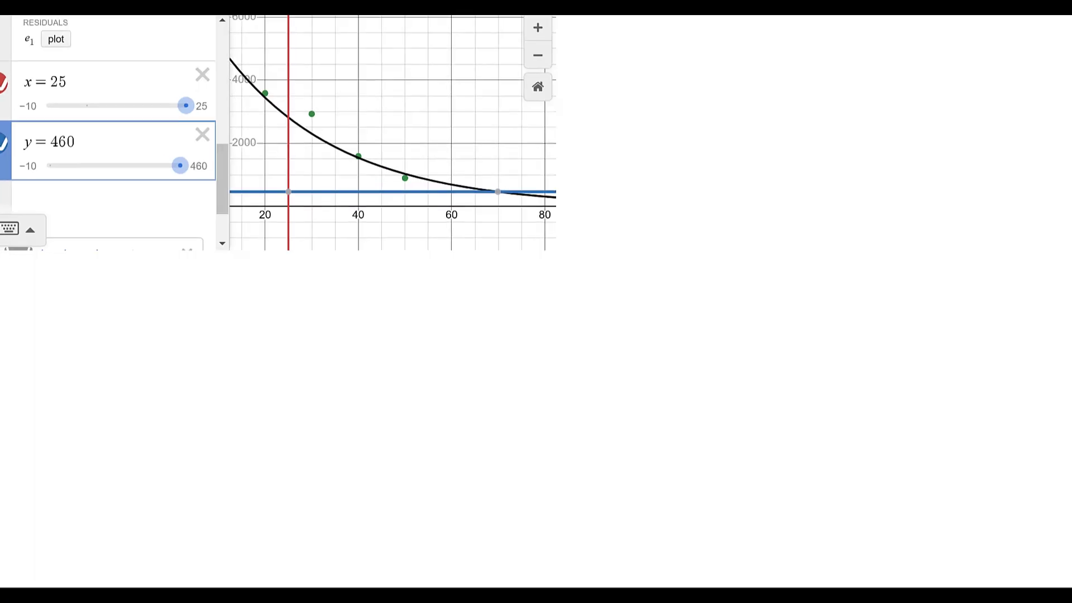
{"action": "scroll", "coordinate": [129, 120], "scroll_direction": "up", "scroll_amount": 2}
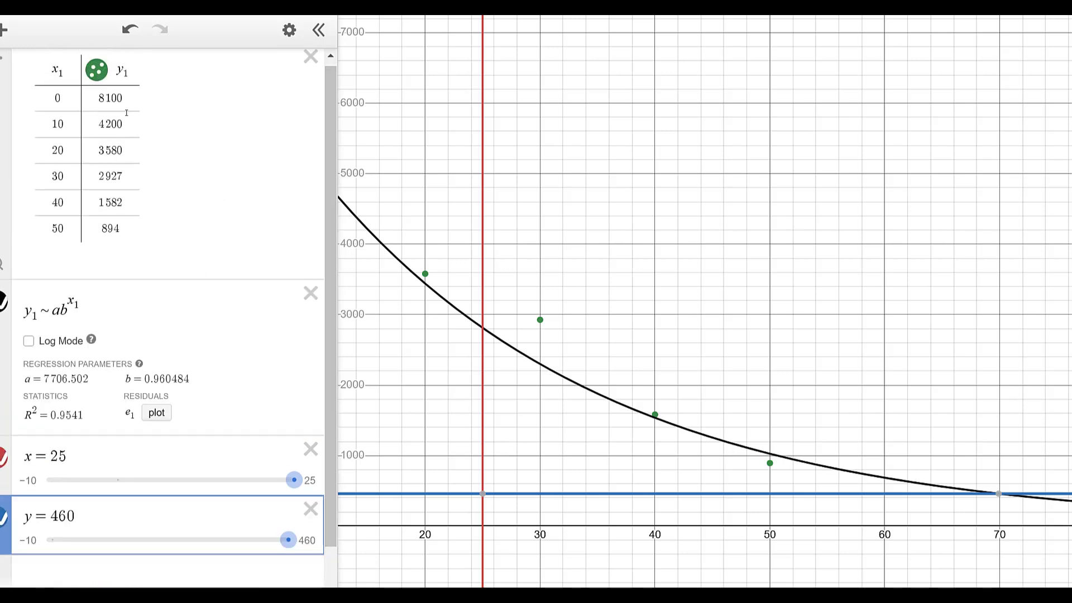
{"action": "left_click", "coordinate": [75, 514]}
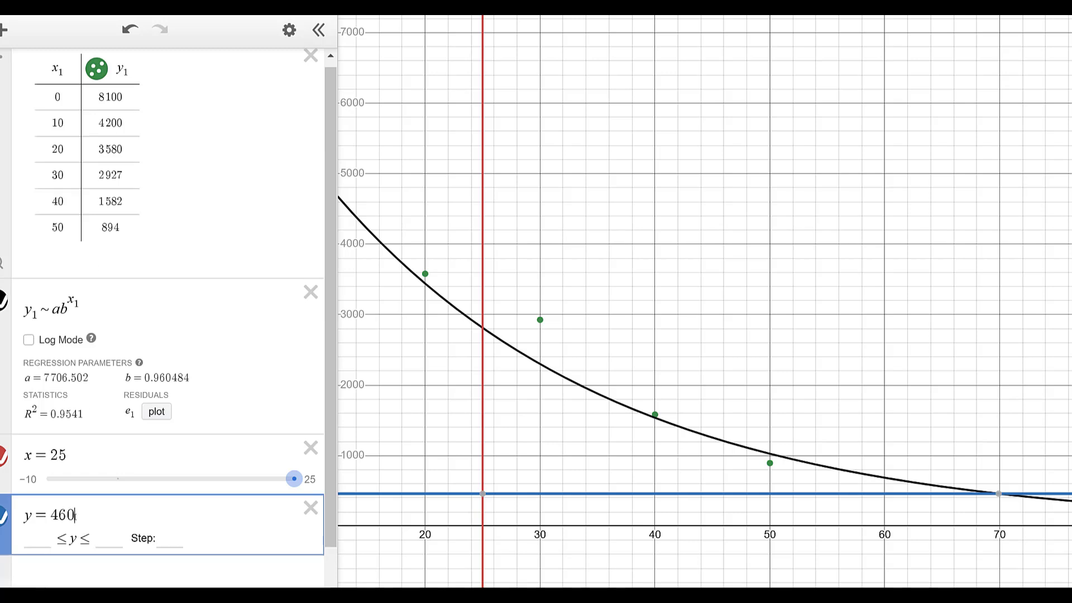
{"action": "left_click_drag", "start_coordinate": [76, 514], "coordinate": [53, 517]}
{"action": "type", "text": "4060"}
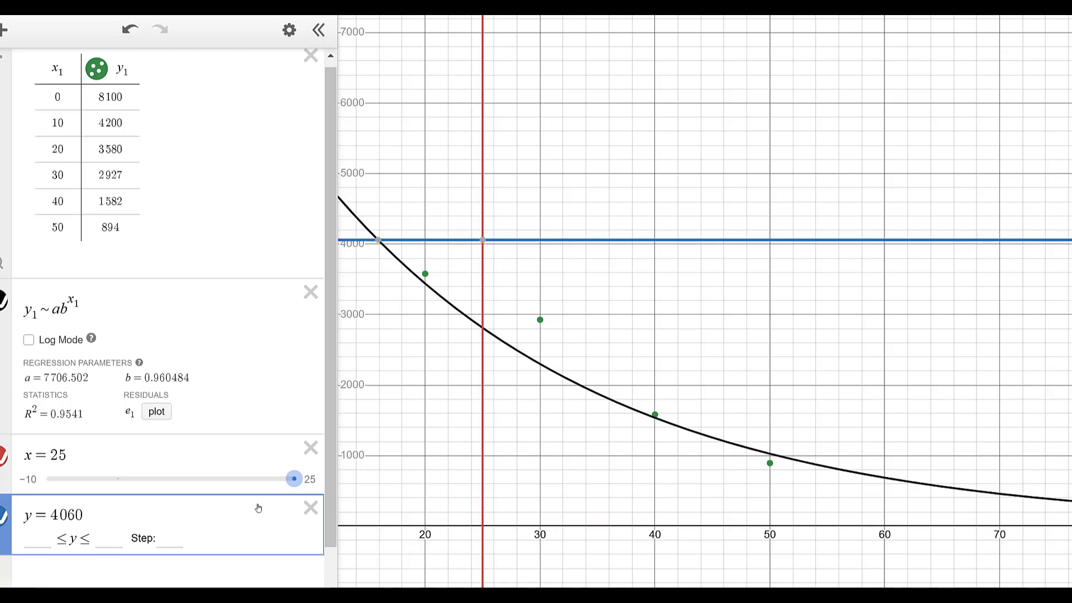
{"action": "key", "text": "BackSpace"}
{"action": "key", "text": "BackSpace"}
{"action": "type", "text": "50"}
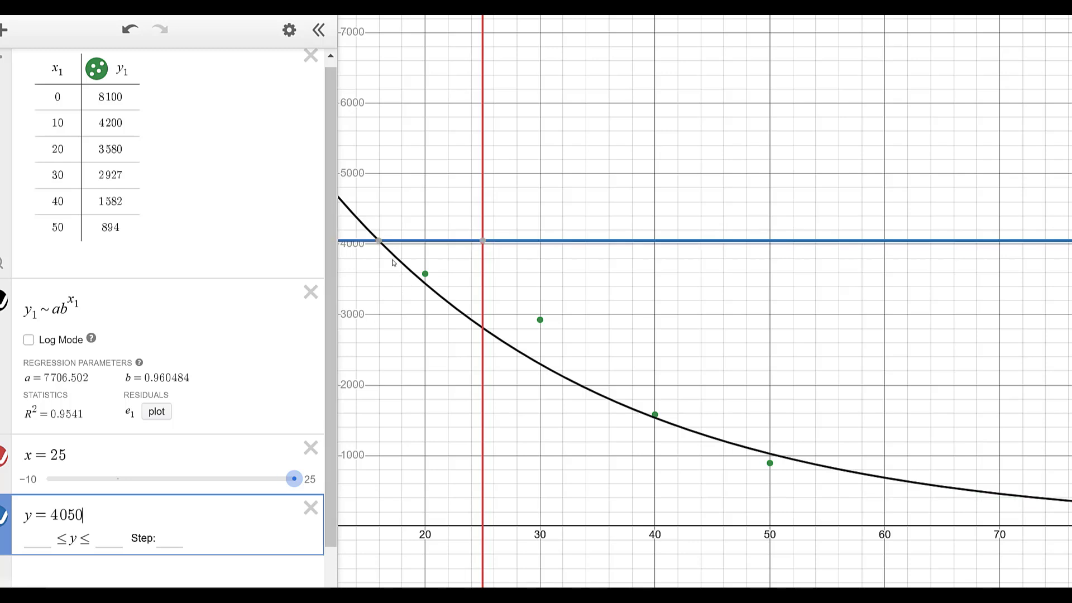
{"action": "mouse_move", "coordinate": [376, 246]}
{"action": "left_click", "coordinate": [378, 246]}
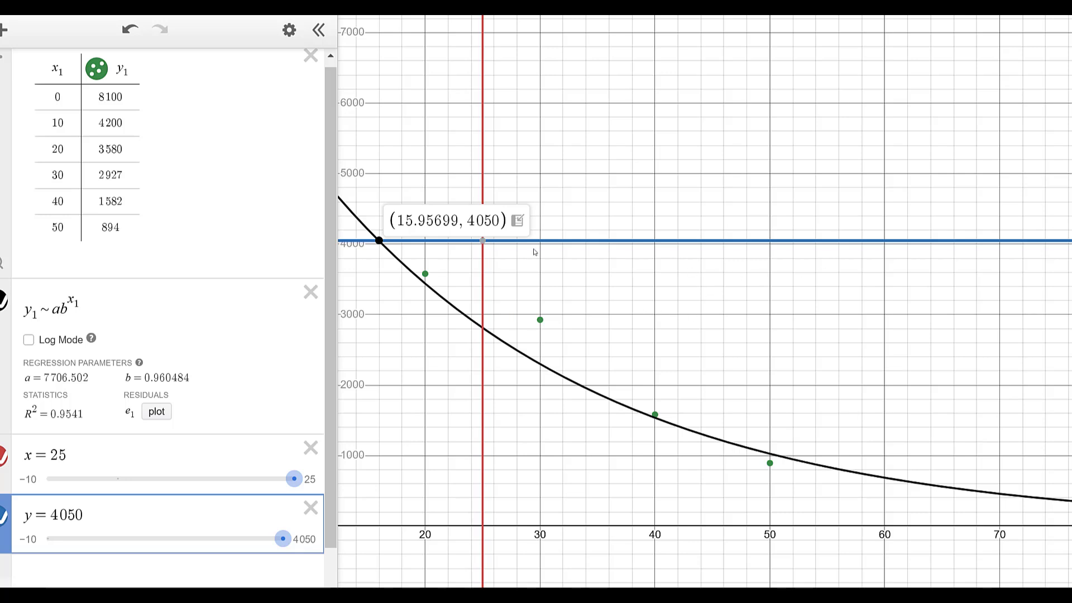
Return to the Word worksheet, handwrite "16 years" as the halving time, and write in the blank of the sentence below it.
{"action": "key", "text": "alt+Tab"}
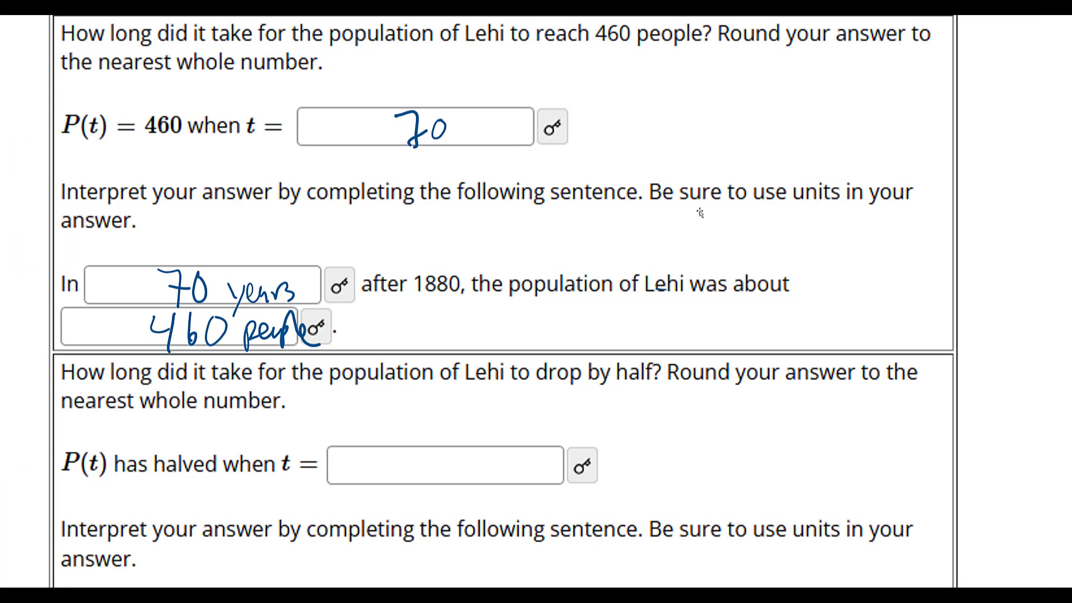
{"action": "scroll", "coordinate": [696, 214], "scroll_direction": "down", "scroll_amount": 3}
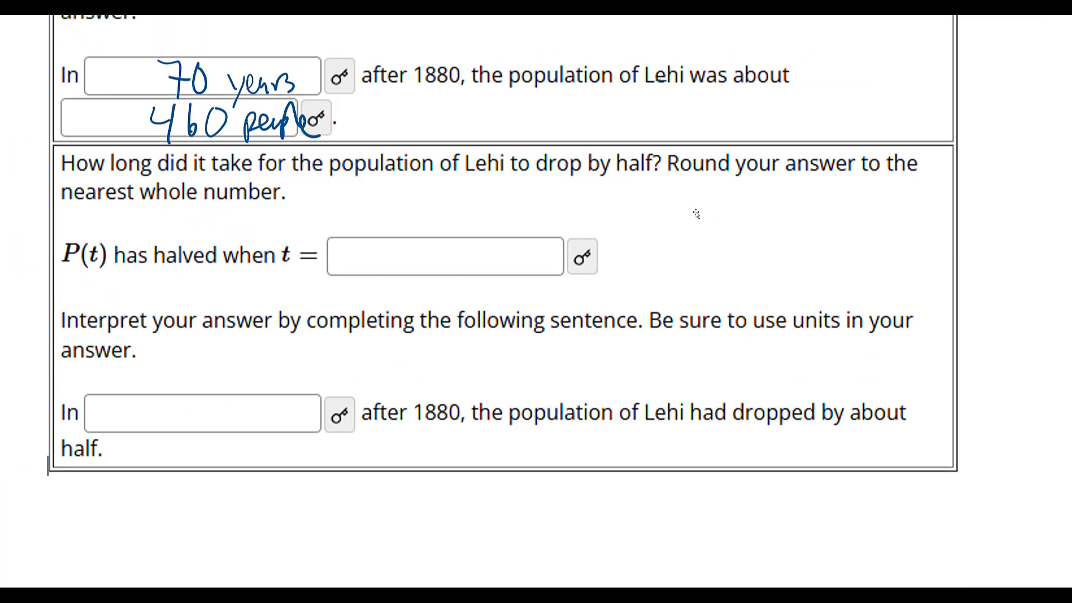
{"action": "mouse_move", "coordinate": [376, 247]}
{"action": "left_mouse_down"}
{"action": "mouse_move", "coordinate": [377, 278]}
{"action": "mouse_move", "coordinate": [401, 265]}
{"action": "mouse_move", "coordinate": [394, 271]}
{"action": "left_mouse_up"}
{"action": "left_click_drag", "start_coordinate": [419, 258], "coordinate": [425, 268]}
{"action": "left_click_drag", "start_coordinate": [431, 256], "coordinate": [422, 288]}
{"action": "mouse_move", "coordinate": [433, 272]}
{"action": "left_mouse_down"}
{"action": "mouse_move", "coordinate": [463, 275]}
{"action": "mouse_move", "coordinate": [478, 261]}
{"action": "mouse_move", "coordinate": [493, 279]}
{"action": "left_mouse_up"}
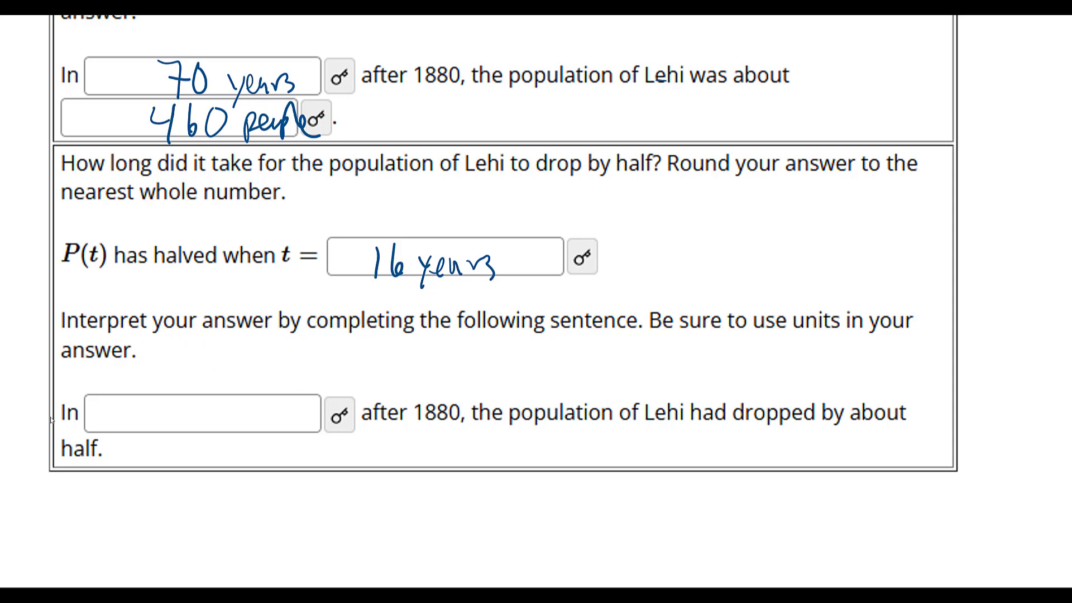
{"action": "mouse_move", "coordinate": [211, 399]}
{"action": "left_mouse_down"}
{"action": "mouse_move", "coordinate": [210, 431]}
{"action": "mouse_move", "coordinate": [224, 420]}
{"action": "left_mouse_up"}
Review the worksheet's handwritten answers from the halving question back up to the original population table.
{"action": "scroll", "coordinate": [489, 443], "scroll_direction": "up", "scroll_amount": 2}
{"action": "scroll", "coordinate": [489, 442], "scroll_direction": "up", "scroll_amount": 5}
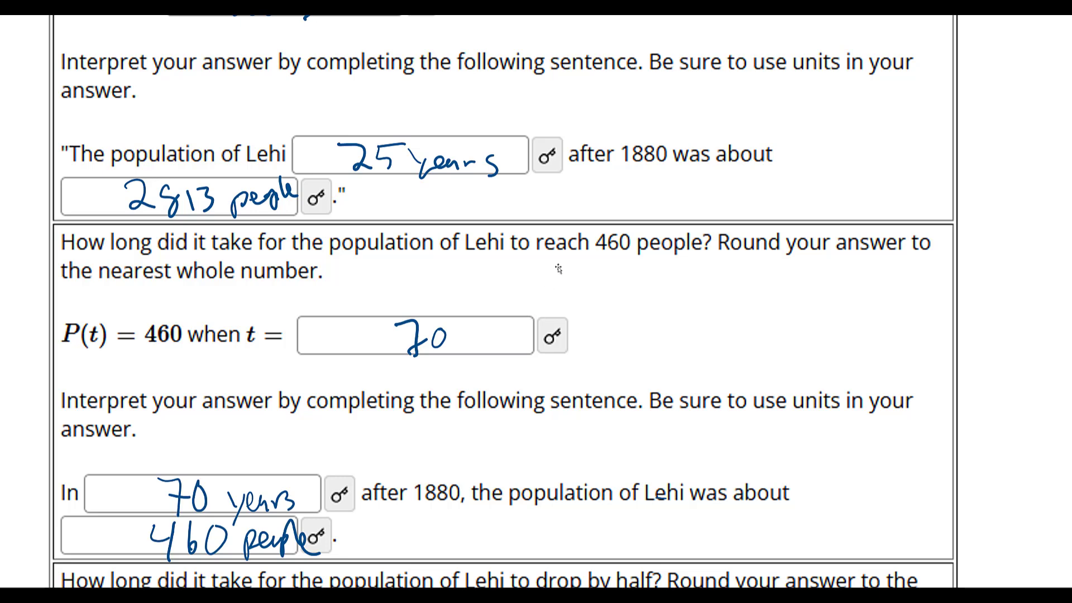
{"action": "scroll", "coordinate": [559, 268], "scroll_direction": "up", "scroll_amount": 3}
{"action": "scroll", "coordinate": [558, 269], "scroll_direction": "up", "scroll_amount": 9}
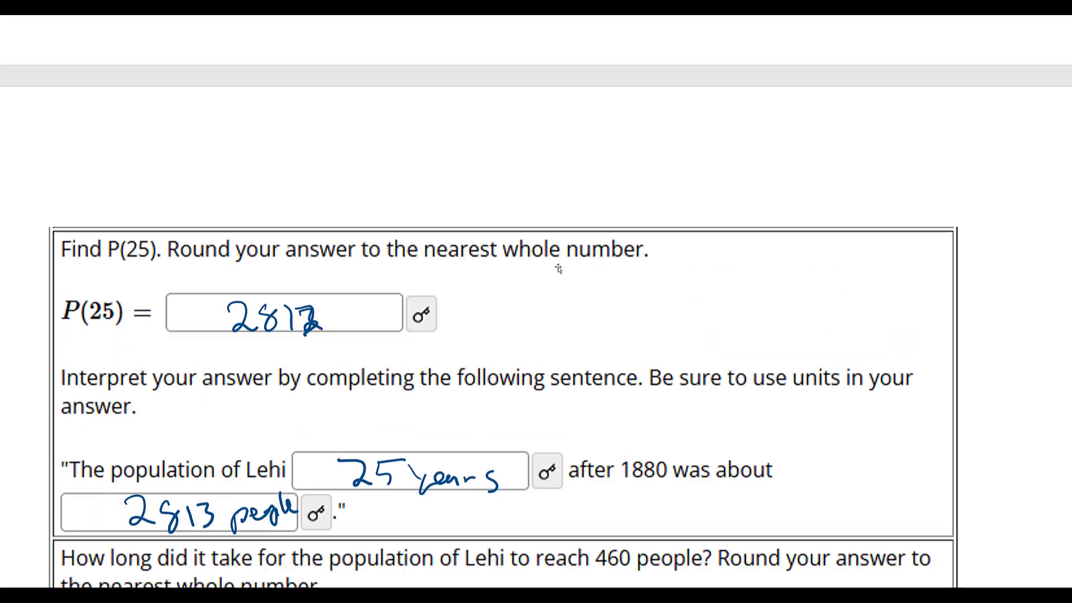
{"action": "scroll", "coordinate": [558, 267], "scroll_direction": "up", "scroll_amount": 15}
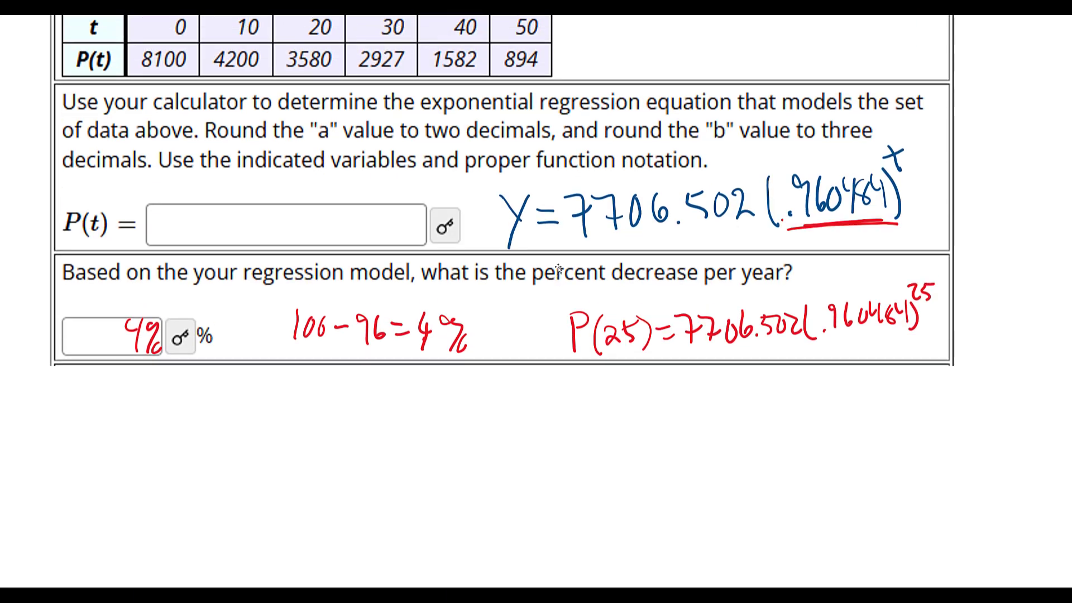
{"action": "scroll", "coordinate": [558, 269], "scroll_direction": "up", "scroll_amount": 1}
{"action": "scroll", "coordinate": [558, 268], "scroll_direction": "down", "scroll_amount": 4}
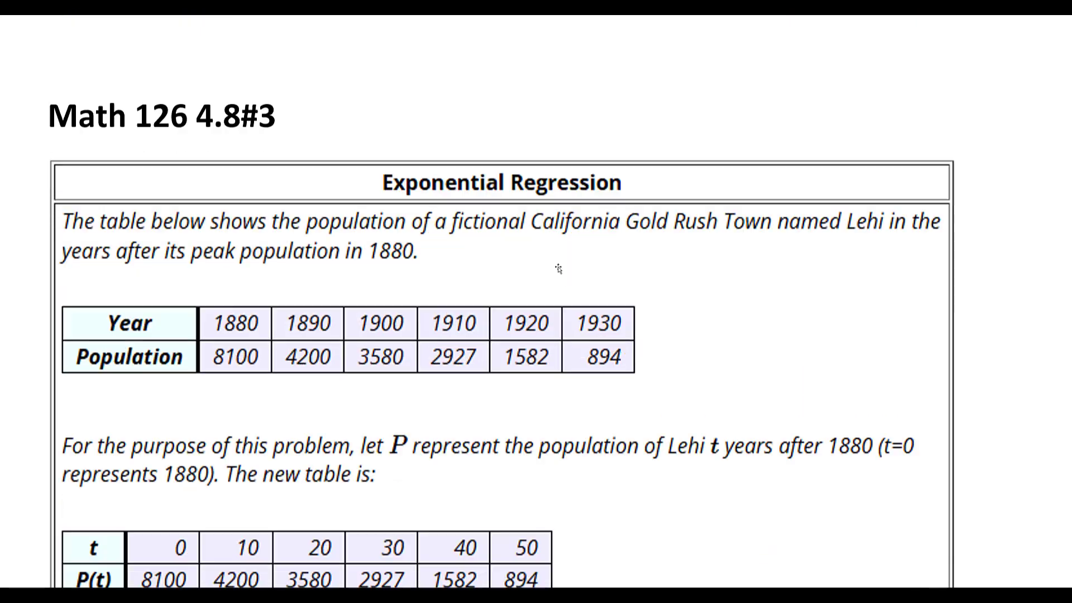